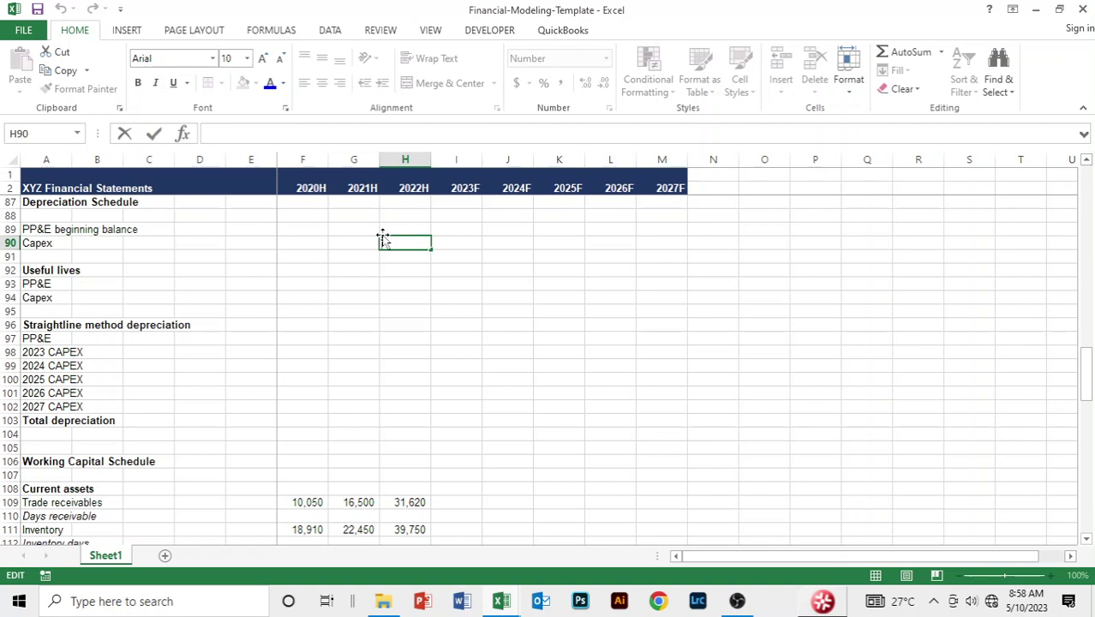
- Look over the Depreciation Schedule section and its row labels, from the PP&E beginning balance down to total depreciation
click(377, 353)
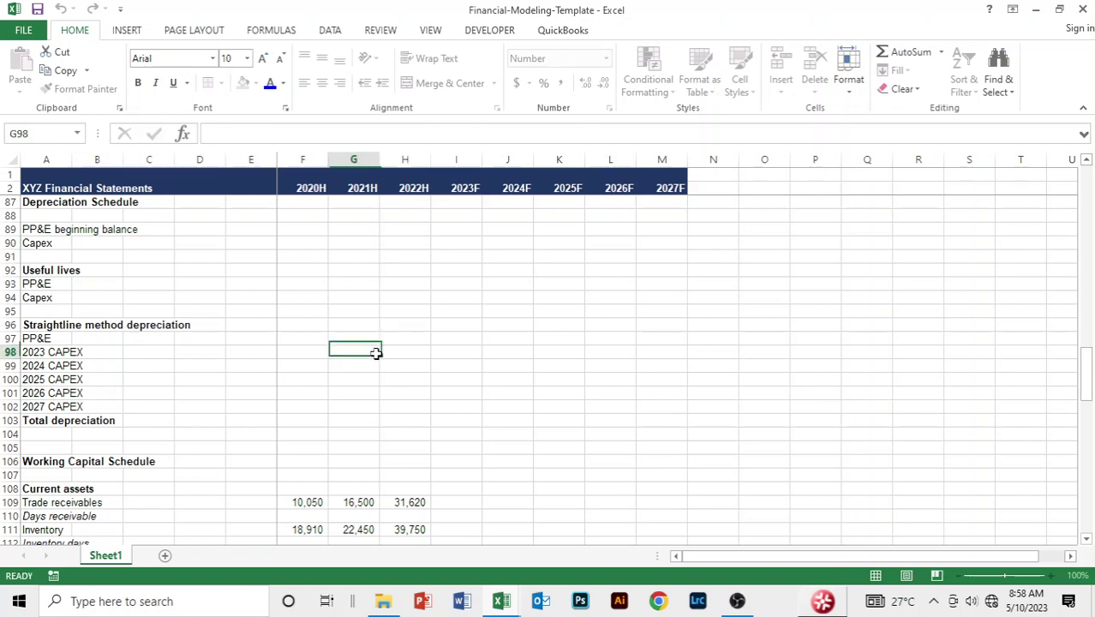
click(368, 257)
key(Up)
key(Up)
key(Up)
key(Up)
key(Up)
key(Up)
key(Up)
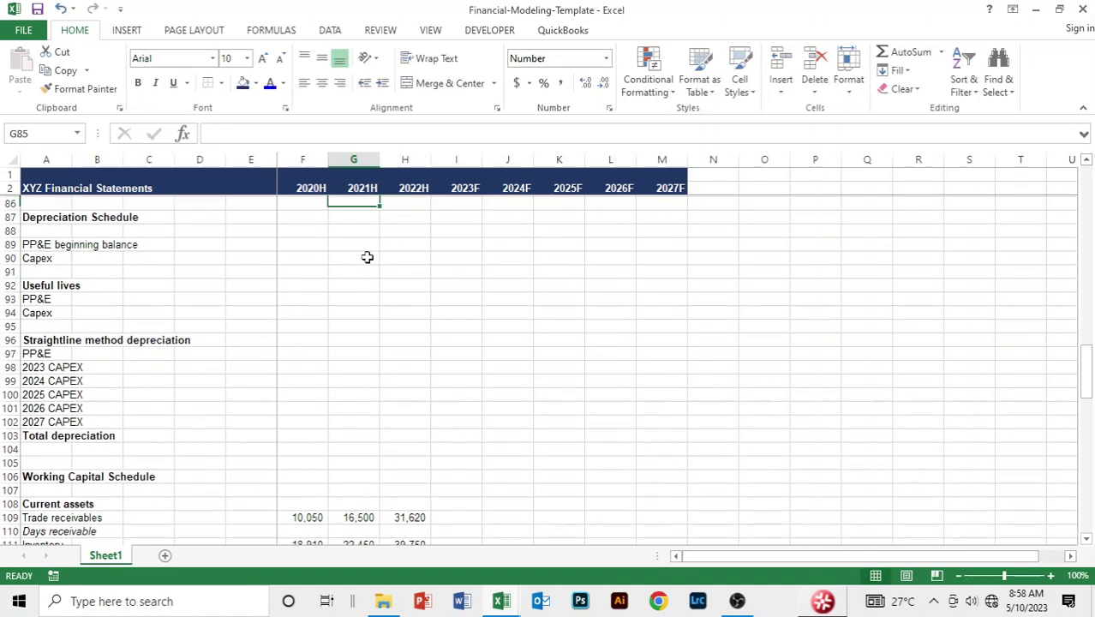
key(Down)
key(Down)
key(Down)
key(Down)
key(Down)
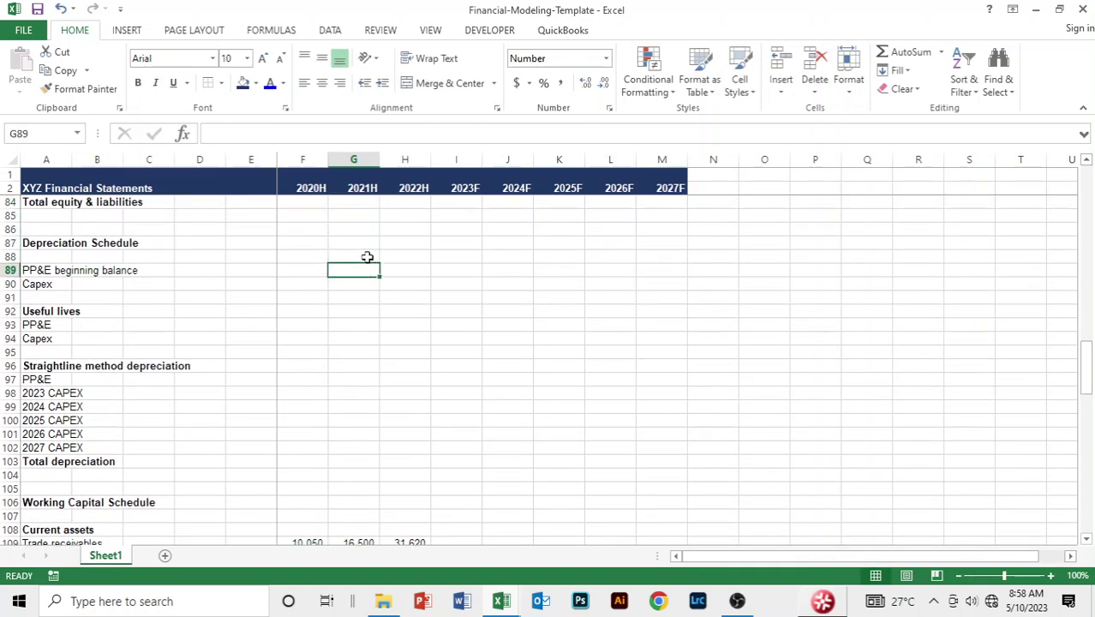
key(Left)
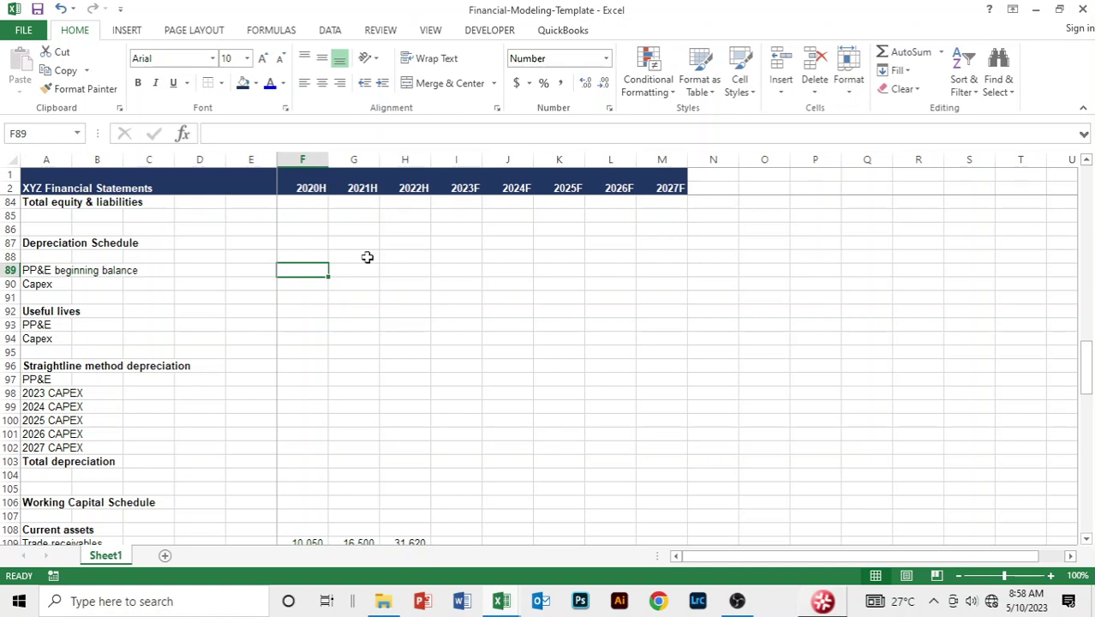
- Enter 2023F useful lives of 10 for PP&E and 15 for Capex in the depreciation schedule
key(Down)
key(Down)
key(Down)
key(Down)
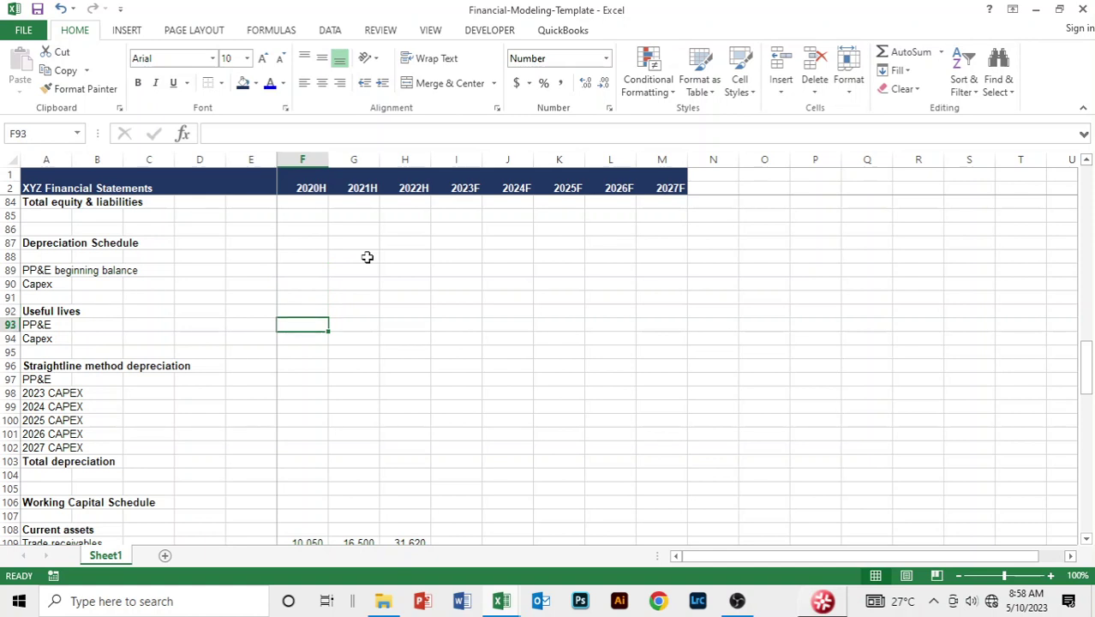
key(Right)
key(Right)
key(Right)
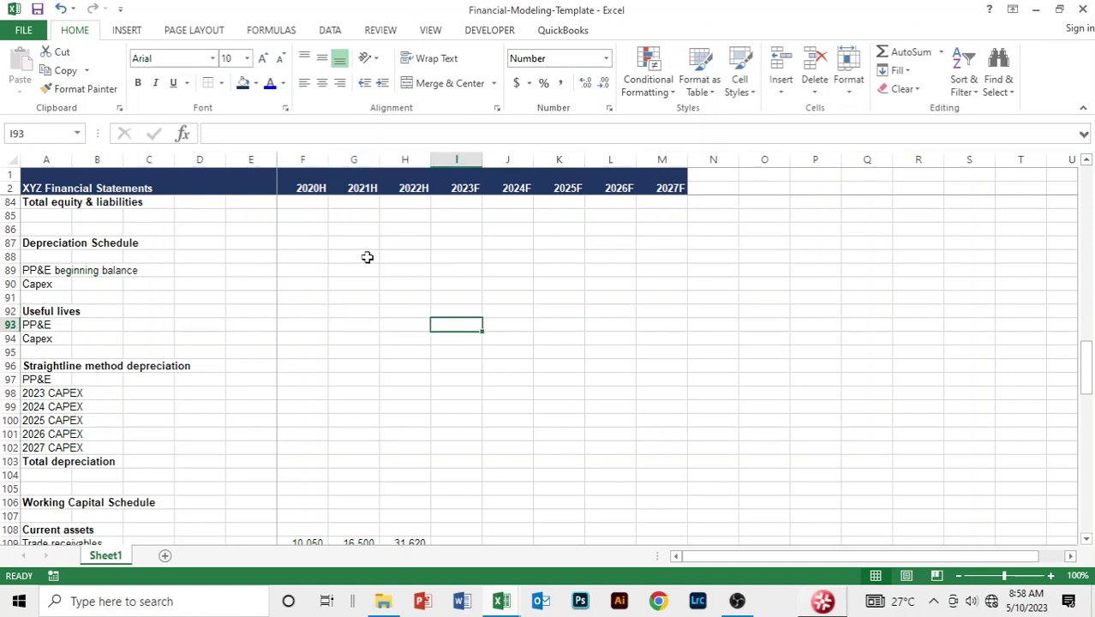
text(1)
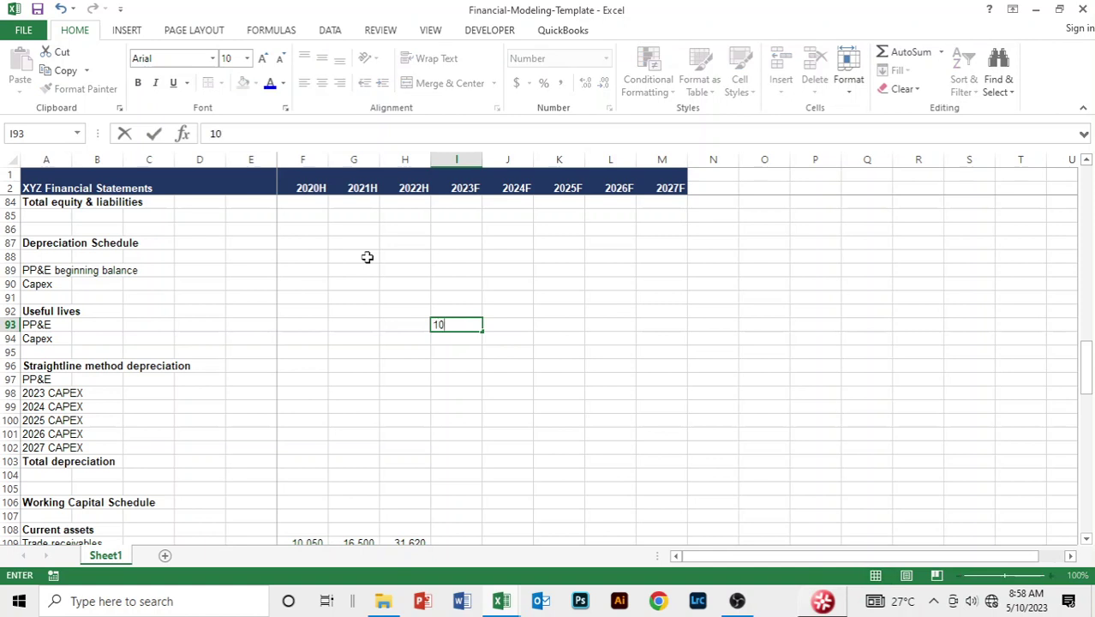
text(0)
key(Return)
text(1)
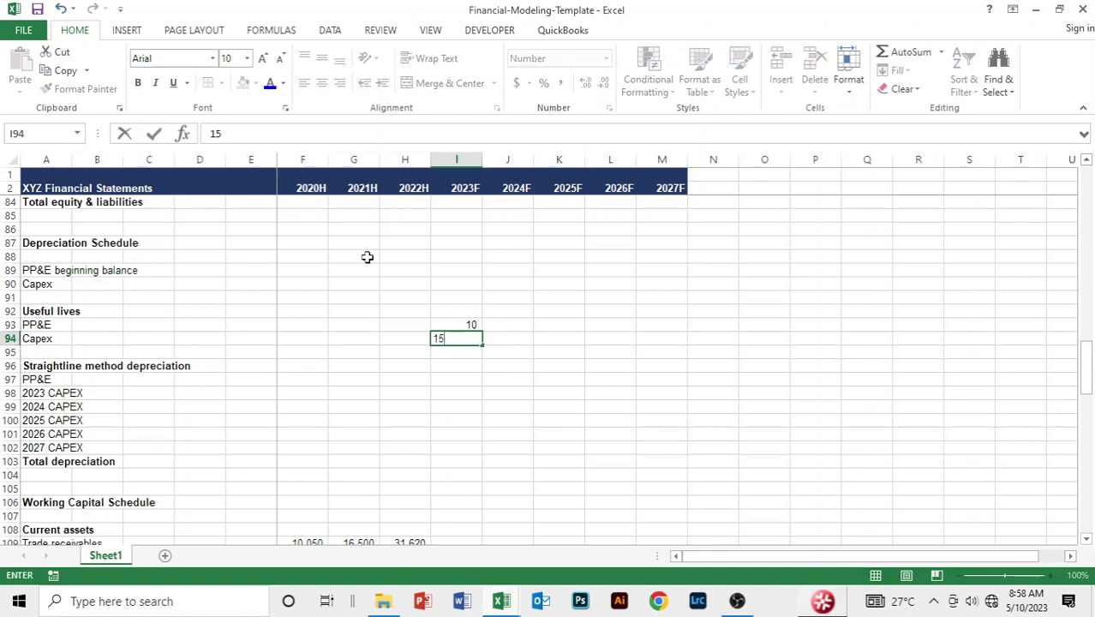
text(5)
key(Return)
- Fill the 2023F Capex useful life of 15 across the 2024F to 2027F columns
key(Up)
key(Up)
key(Down)
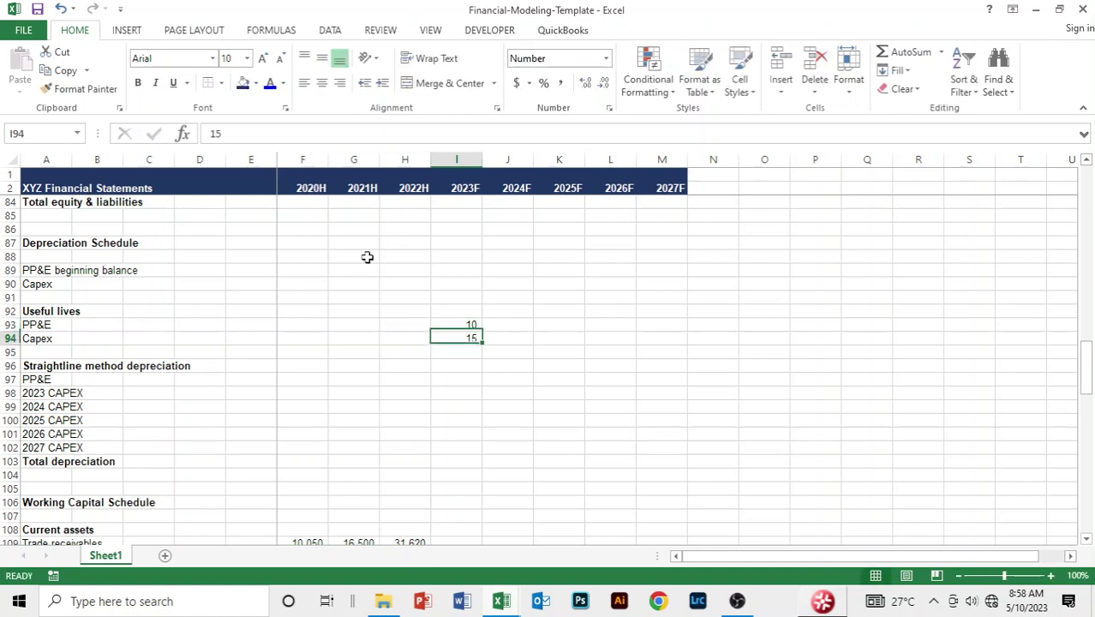
key(shift+Right)
key(shift+Right)
key(shift+Right)
key(shift+Right)
key(ctrl+r)
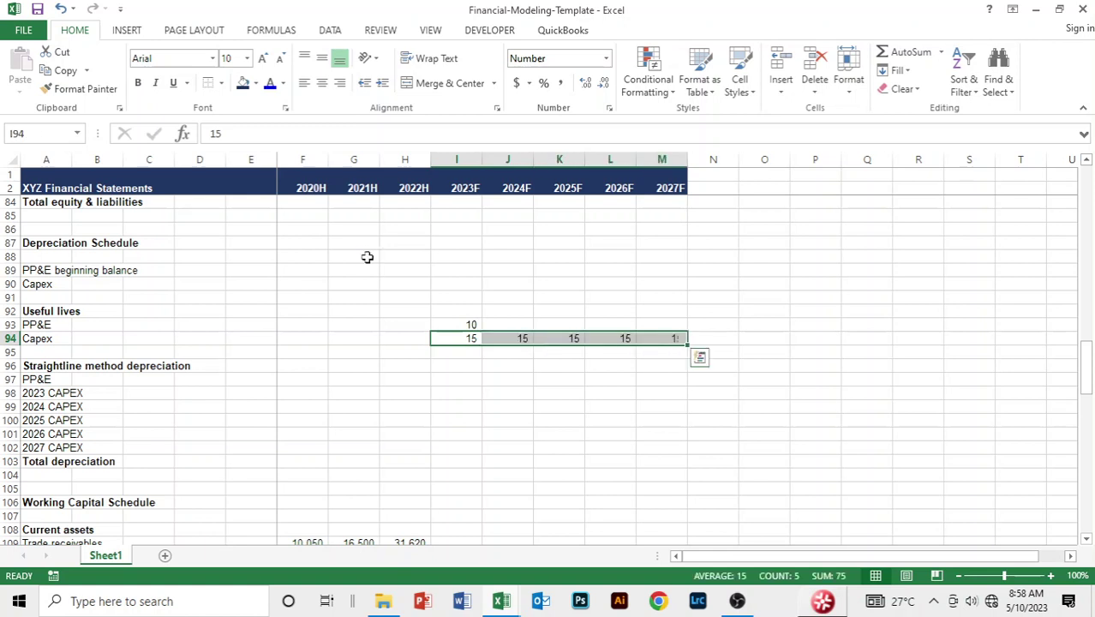
- Apply the recently used blue font colour to the PP&E and Capex useful-life cells for 2023F to 2027F
key(Up)
key(shift+Down)
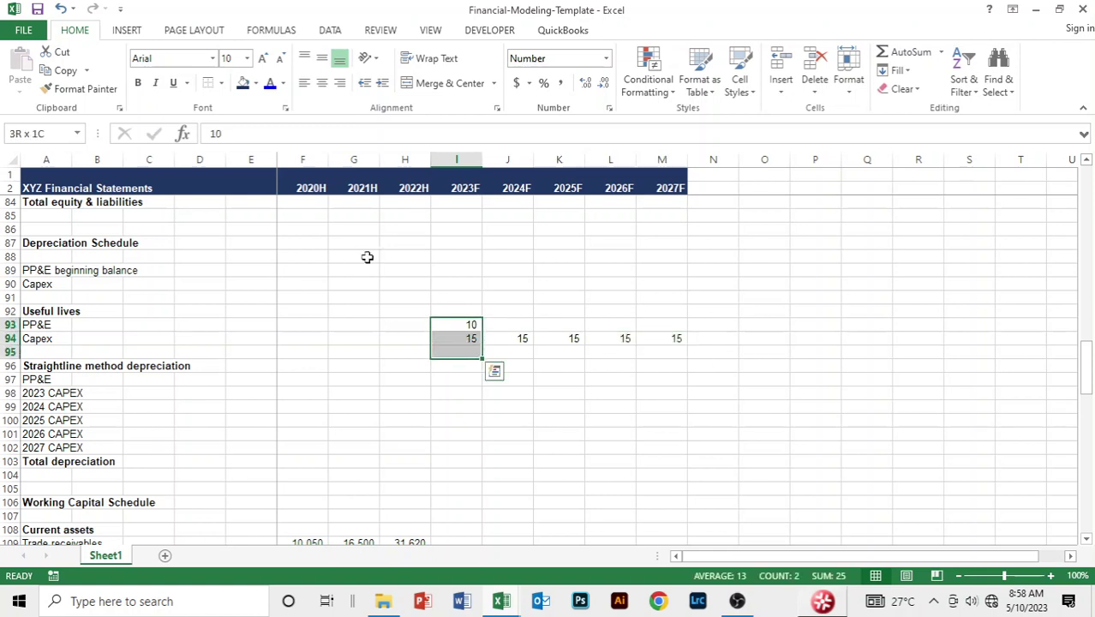
key(shift+Right)
key(shift+Right)
key(shift+Right)
key(shift+Right)
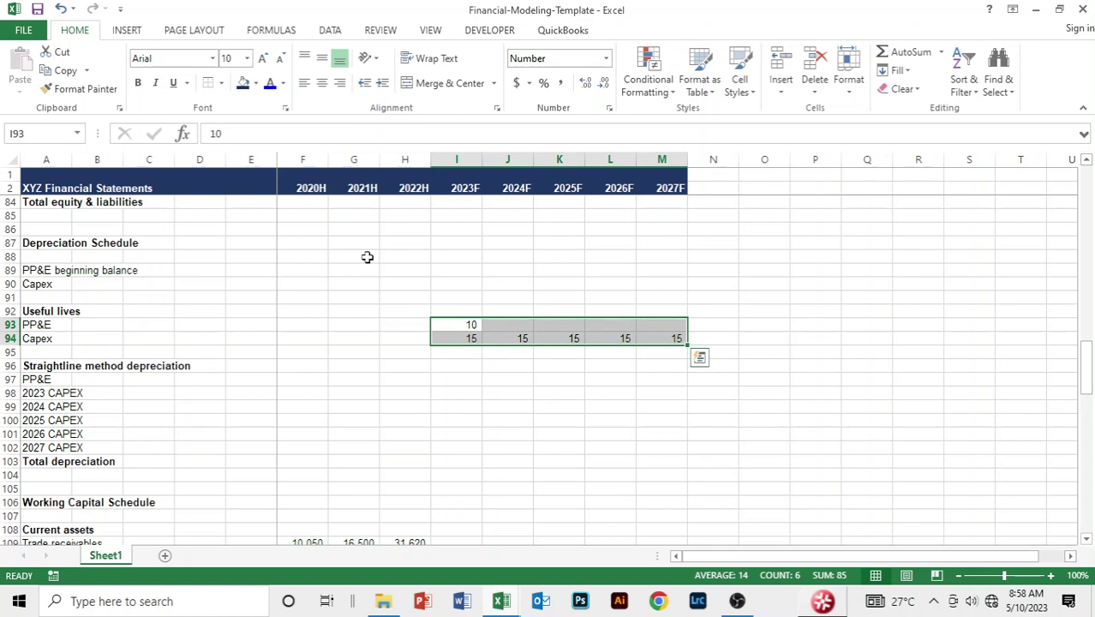
key(alt+h)
key(f)
key(c)
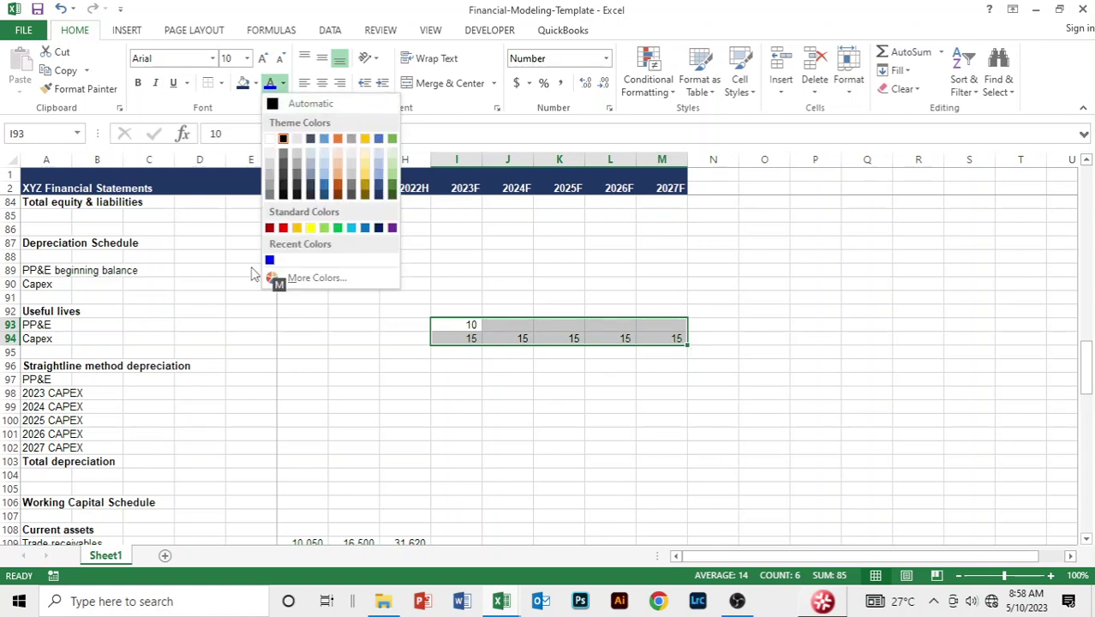
click(270, 260)
click(484, 289)
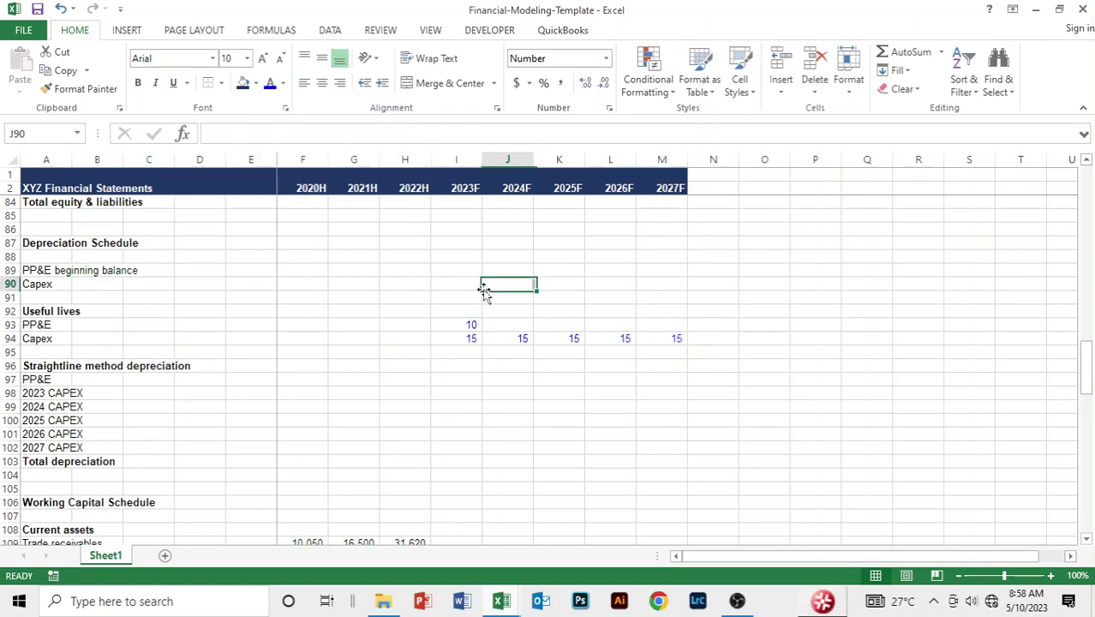
- Link the 2023F PP&E beginning balance to the balance sheet's 2022H property, plant & equipment value in H57
click(152, 270)
key(Right)
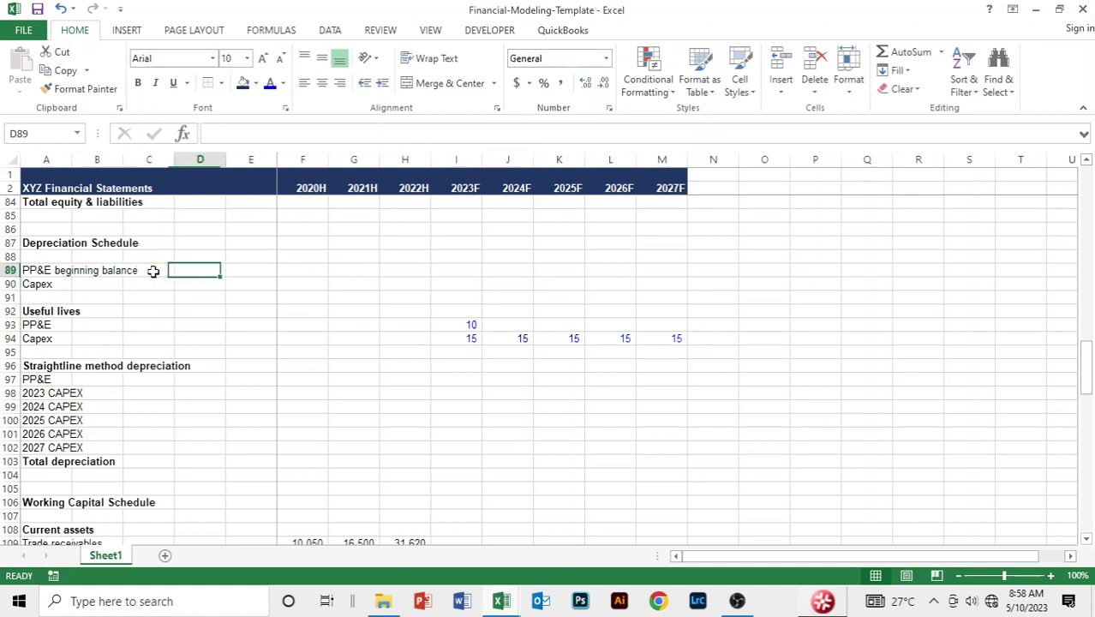
key(Right)
key(Right)
key(Right)
key(Right)
key(Right)
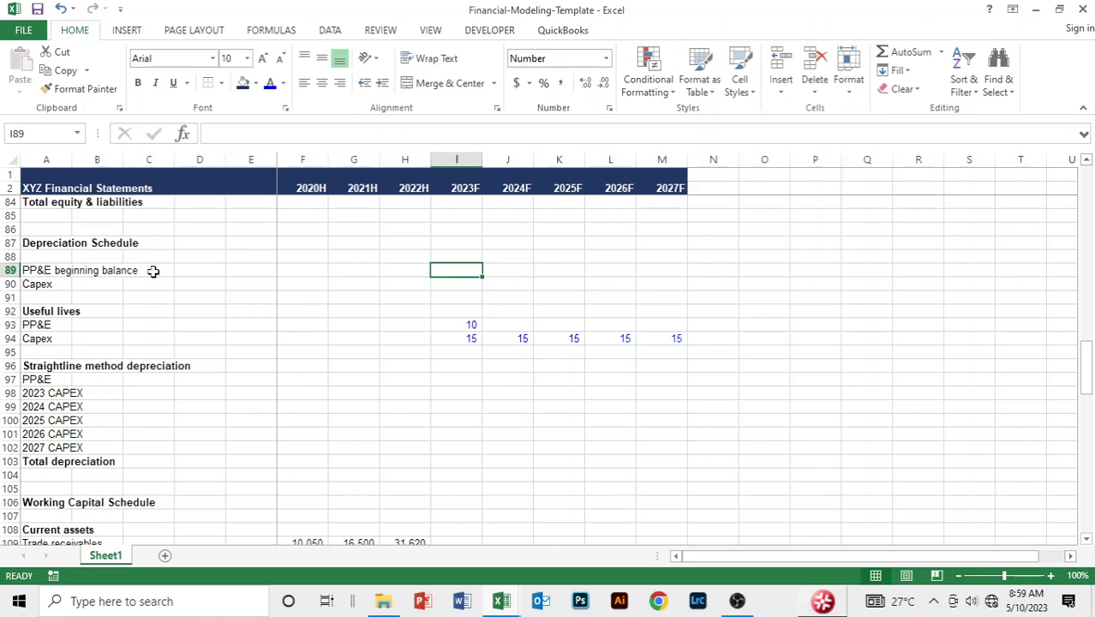
text(=)
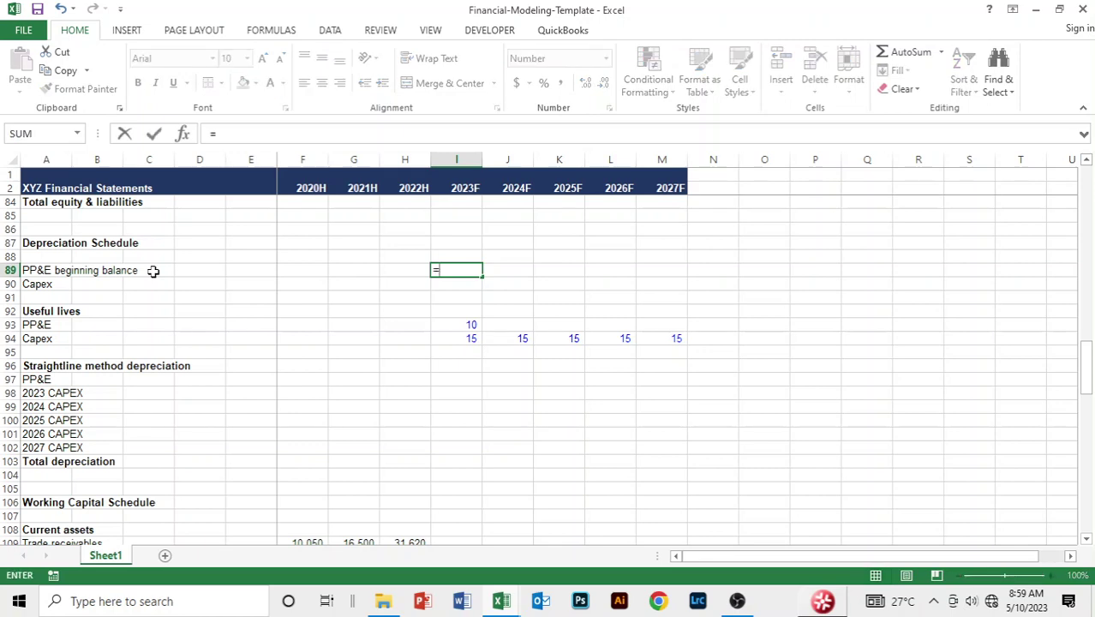
key(Up)
key(Up)
key(Up)
key(Up)
key(Up)
key(Up)
key(Up)
key(Up)
key(Up)
key(Up)
key(Up)
key(Up)
key(Up)
key(Up)
key(Up)
key(Up)
key(Up)
key(Up)
key(Up)
key(Up)
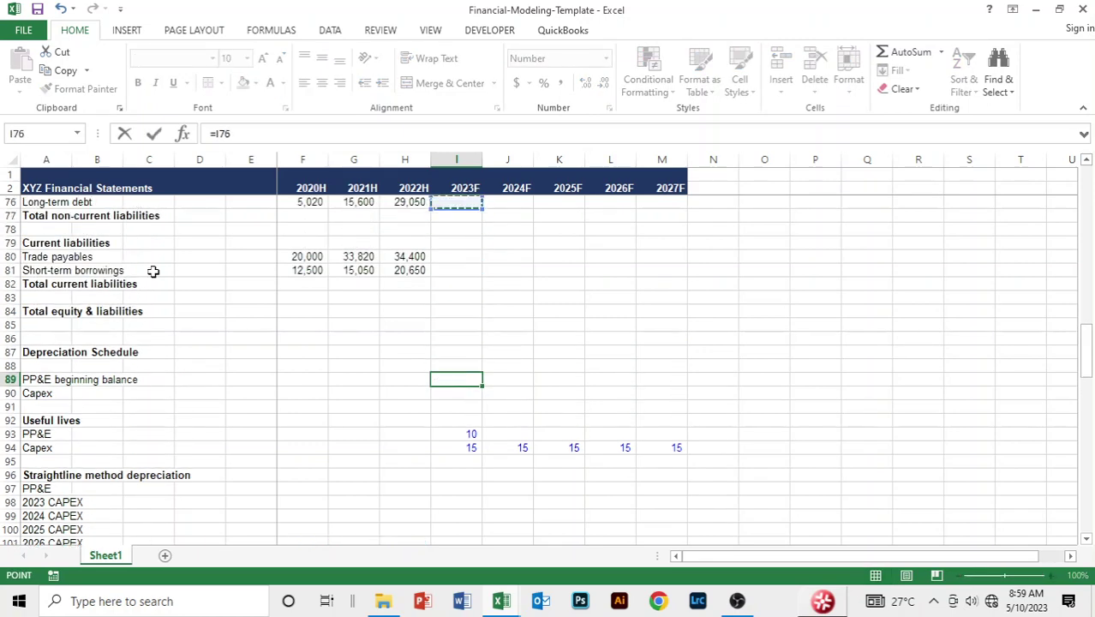
key(Up)
key(Up)
key(Up)
key(Up)
key(Up)
key(Up)
key(Up)
key(Up)
key(Up)
key(Up)
key(Up)
key(Up)
key(Up)
key(Up)
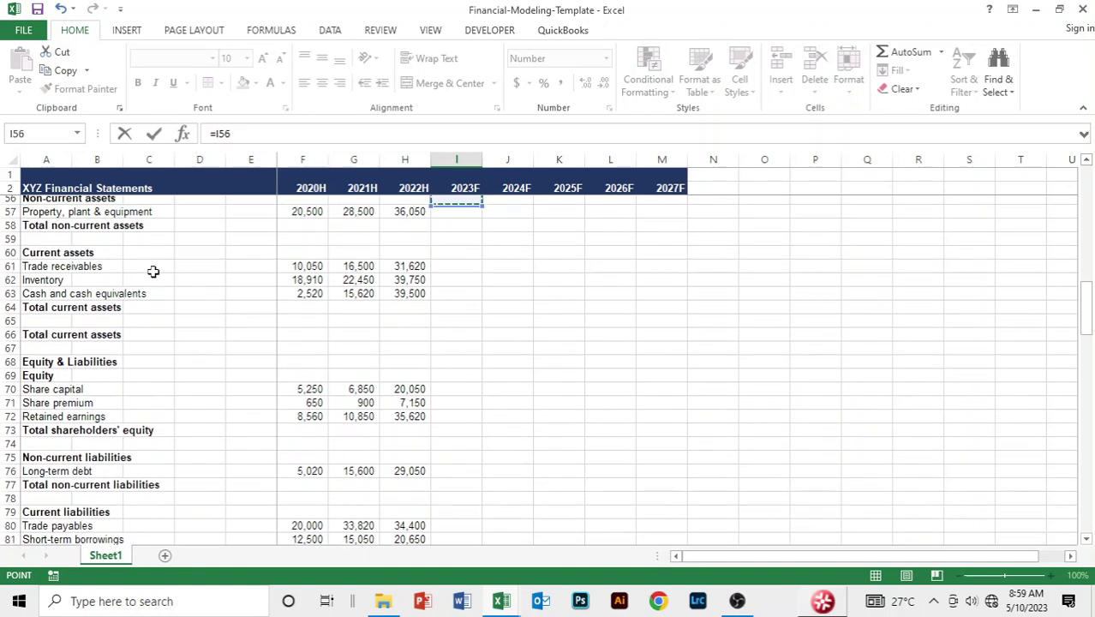
key(Up)
key(Up)
key(Down)
key(Down)
key(Down)
key(Down)
key(Down)
key(Down)
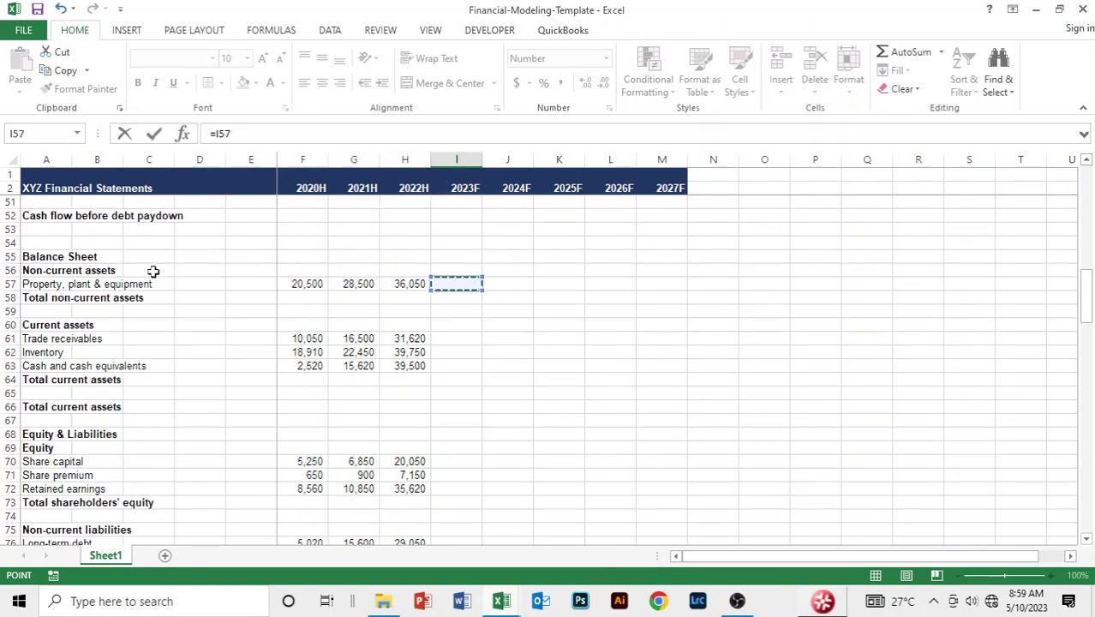
key(Left)
key(Return)
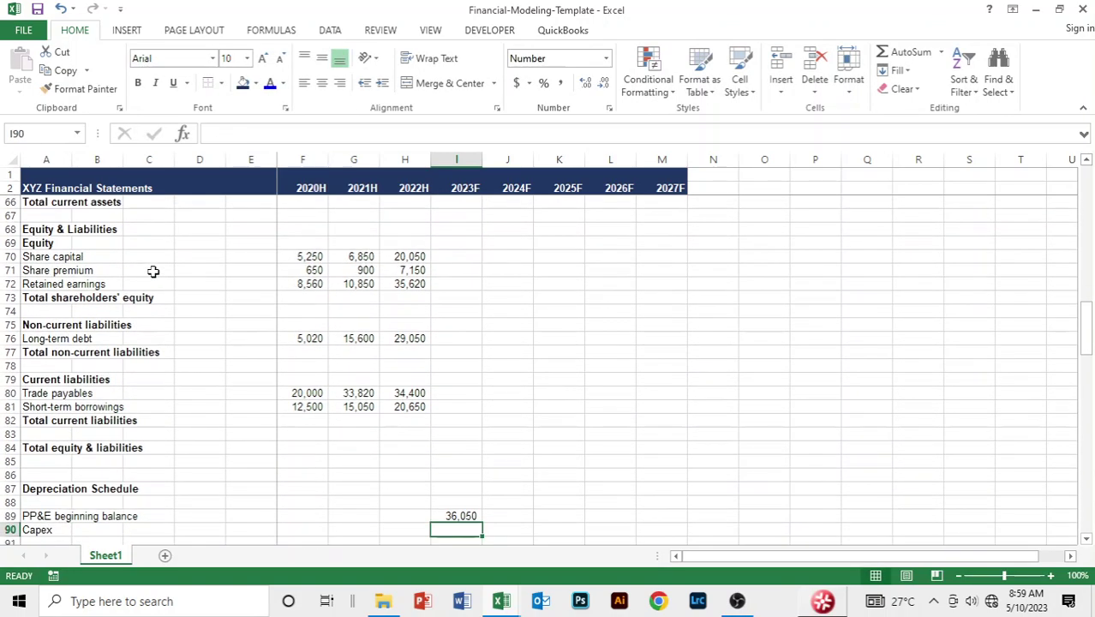
- Link the 2023F Capex in the depreciation schedule to the negated 2023F purchase of property, plant & equipment with =-I39
scroll(152, 271, down, 1)
text(=)
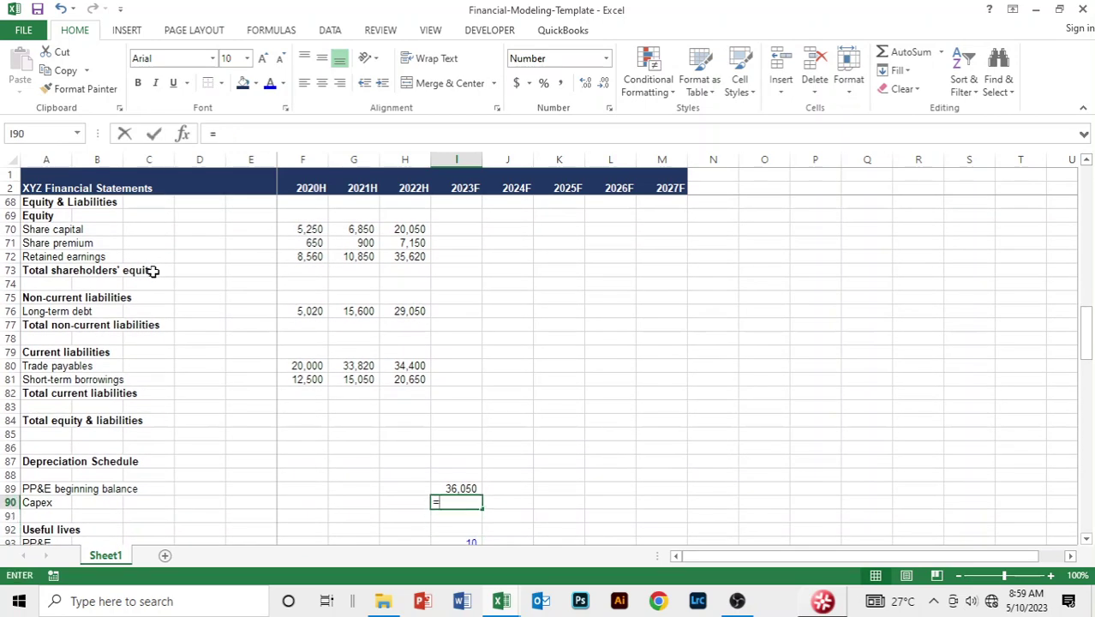
text(-)
key(Up)
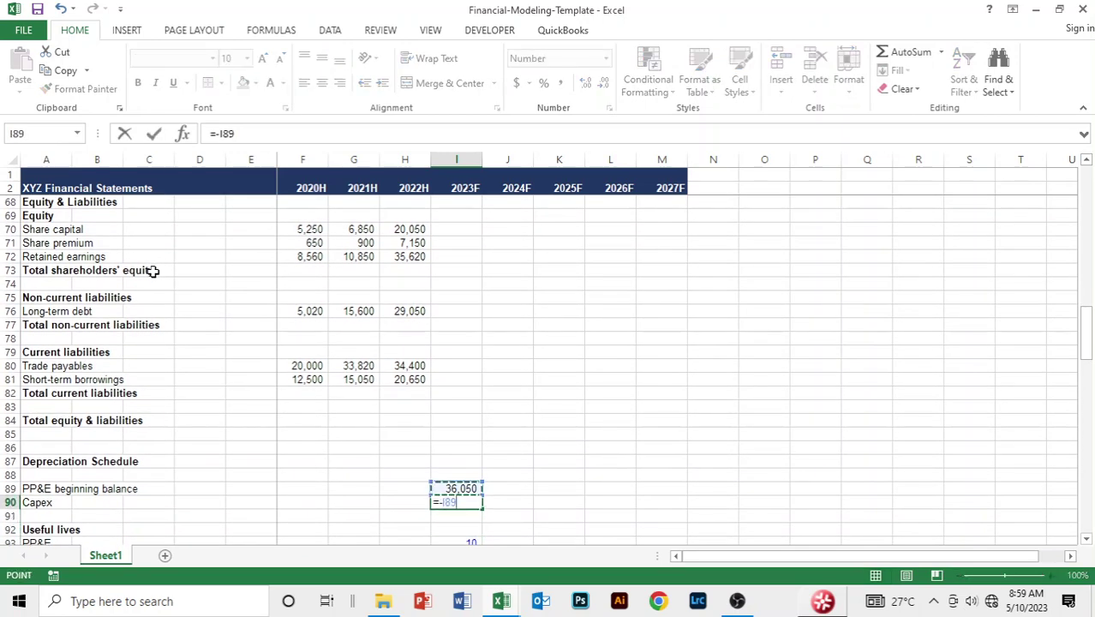
key(Up)
key(Up)
key(Up)
key(Up)
key(Up)
key(Up)
key(Up)
key(Up)
key(Up)
key(Up)
key(Up)
key(Up)
key(Up)
key(Up)
key(Up)
key(Up)
key(Up)
key(Up)
key(Up)
key(Up)
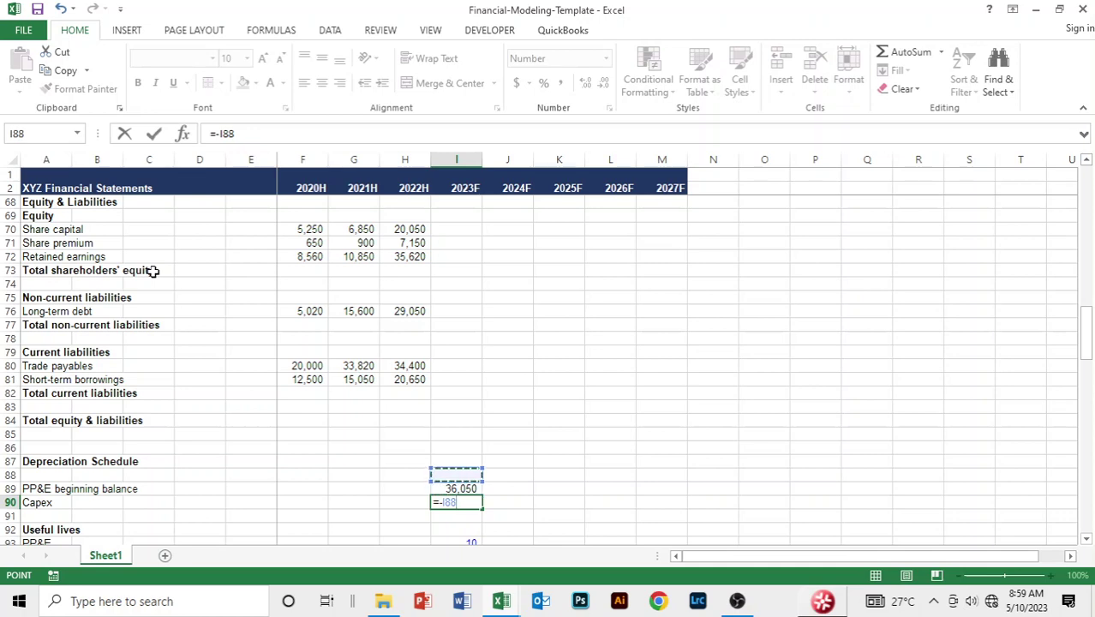
key(Up)
key(Up)
key(Up)
key(Up)
key(Up)
key(Up)
key(Up)
key(Up)
key(Up)
key(Up)
key(Up)
key(Up)
key(Up)
key(Up)
key(Up)
key(Up)
key(Up)
key(Up)
key(Up)
key(Up)
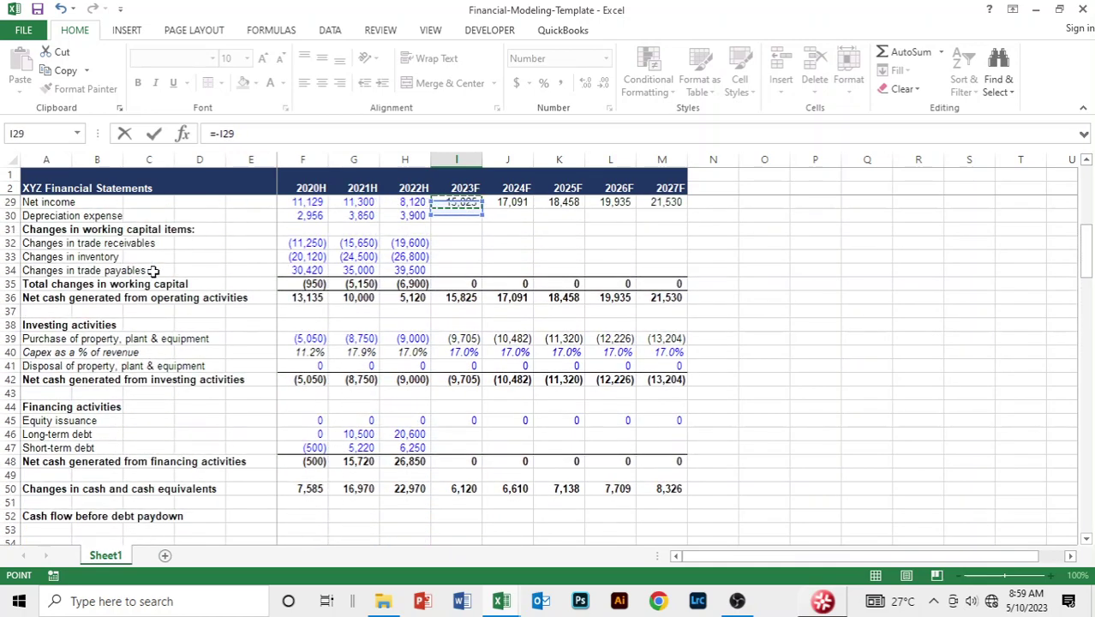
key(Down)
key(Down)
key(Down)
key(Down)
key(Down)
key(Down)
key(Down)
key(Down)
key(Down)
key(Down)
key(Down)
key(Down)
key(Down)
key(Down)
key(Down)
key(Down)
key(Down)
key(Down)
key(Down)
key(Down)
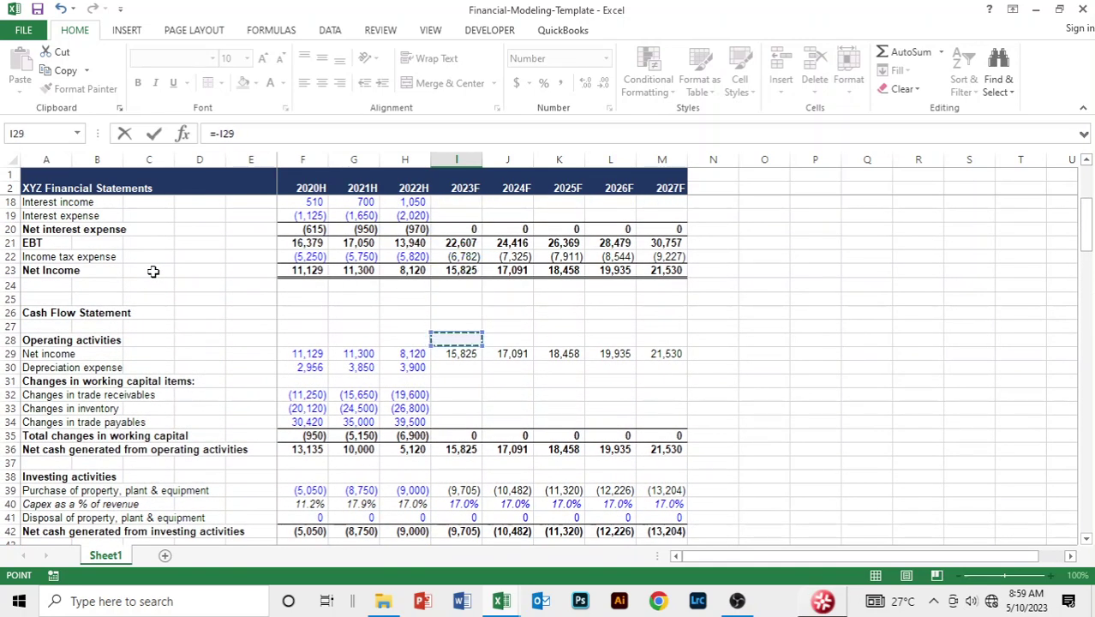
key(Return)
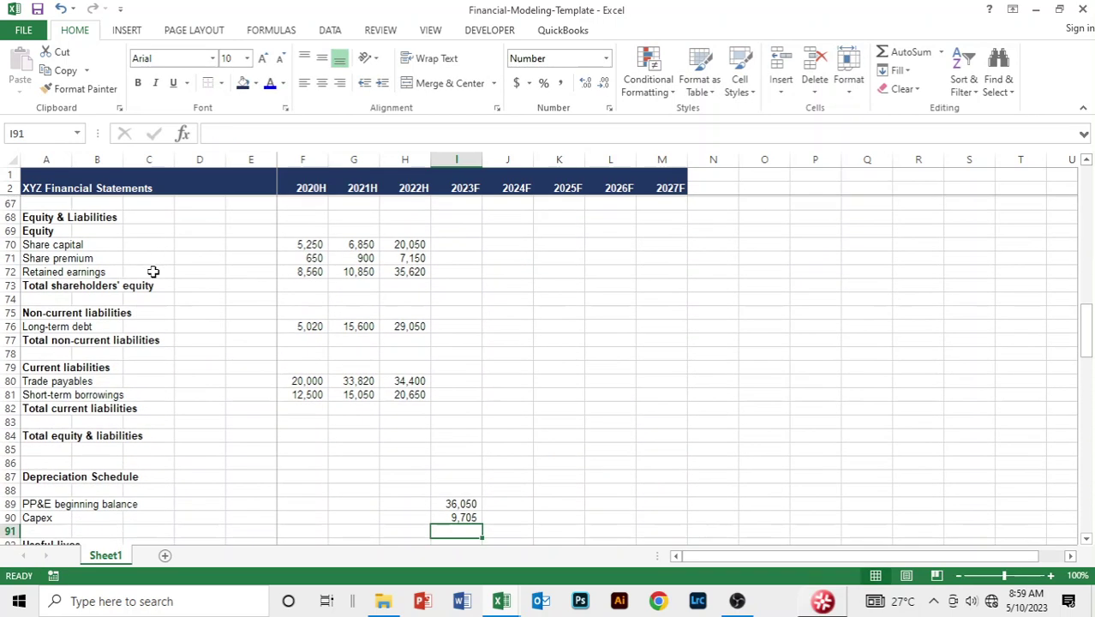
- Fill the 2023F Capex link across the 2024F to 2027F columns of the depreciation schedule
key(Up)
key(shift+Right)
key(shift+Right)
key(shift+Right)
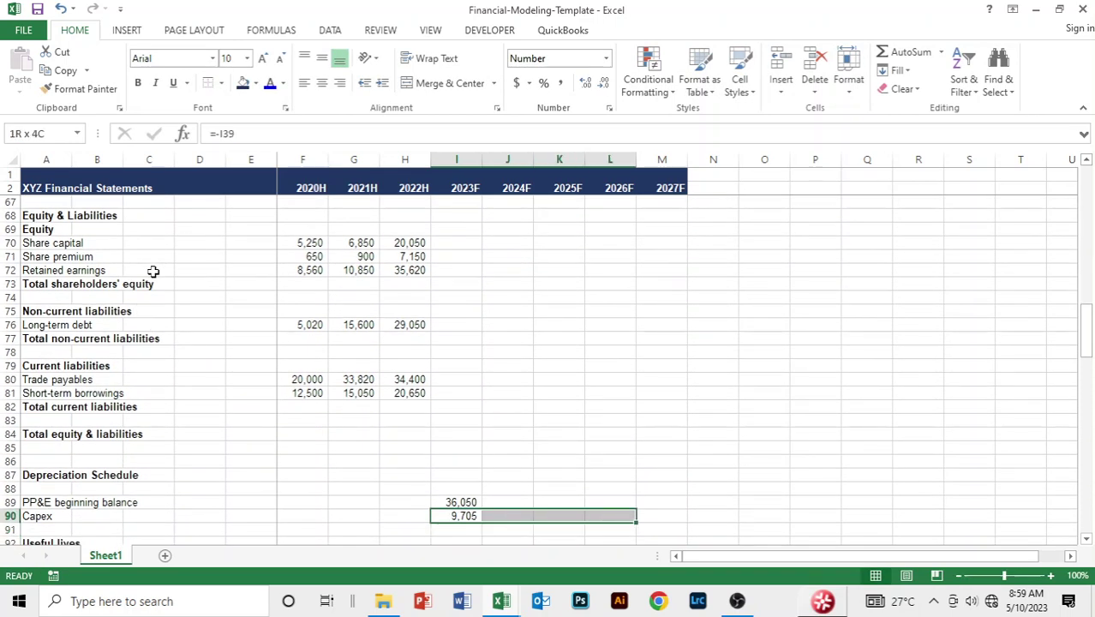
key(shift+Right)
key(ctrl+r)
- Calculate 2023F straight-line PP&E depreciation in I97 as beginning balance over useful life, with absolute references: =$I$89/$I$93
key(Down)
key(Down)
key(Down)
key(Down)
key(Down)
key(Down)
key(Down)
key(Down)
key(Down)
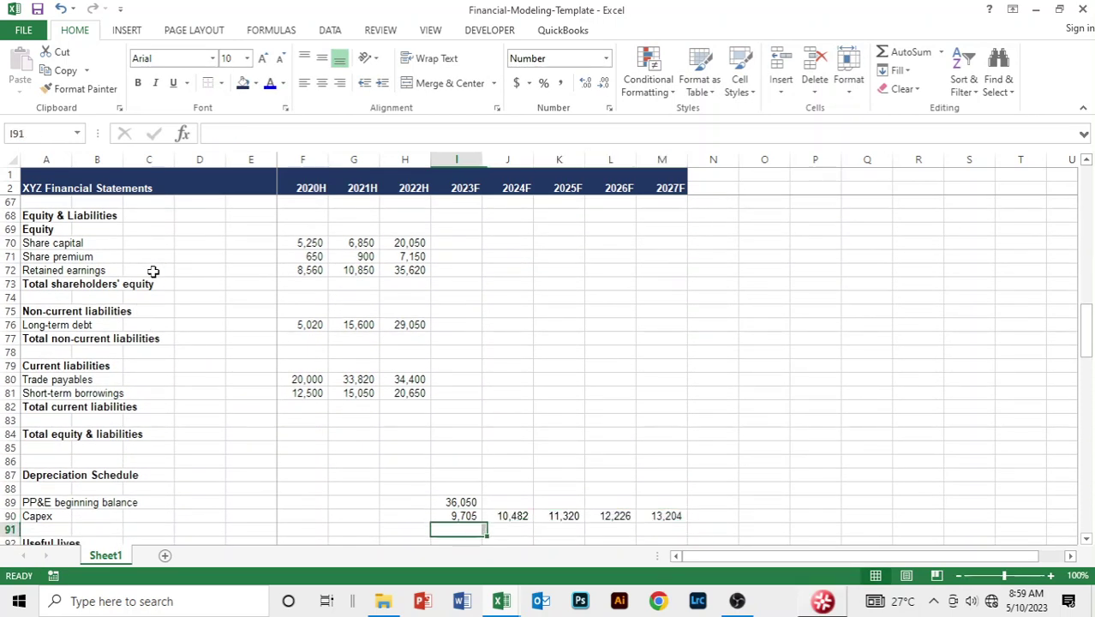
key(Down)
key(Down)
key(Down)
key(Down)
key(Down)
key(Down)
key(Down)
key(Down)
key(Down)
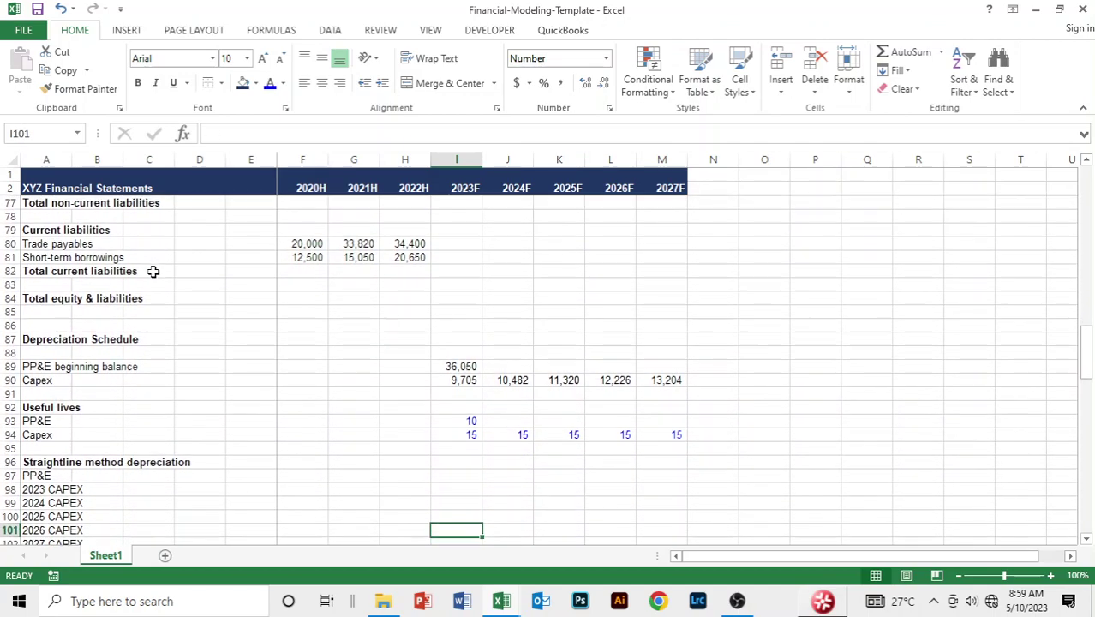
key(Up)
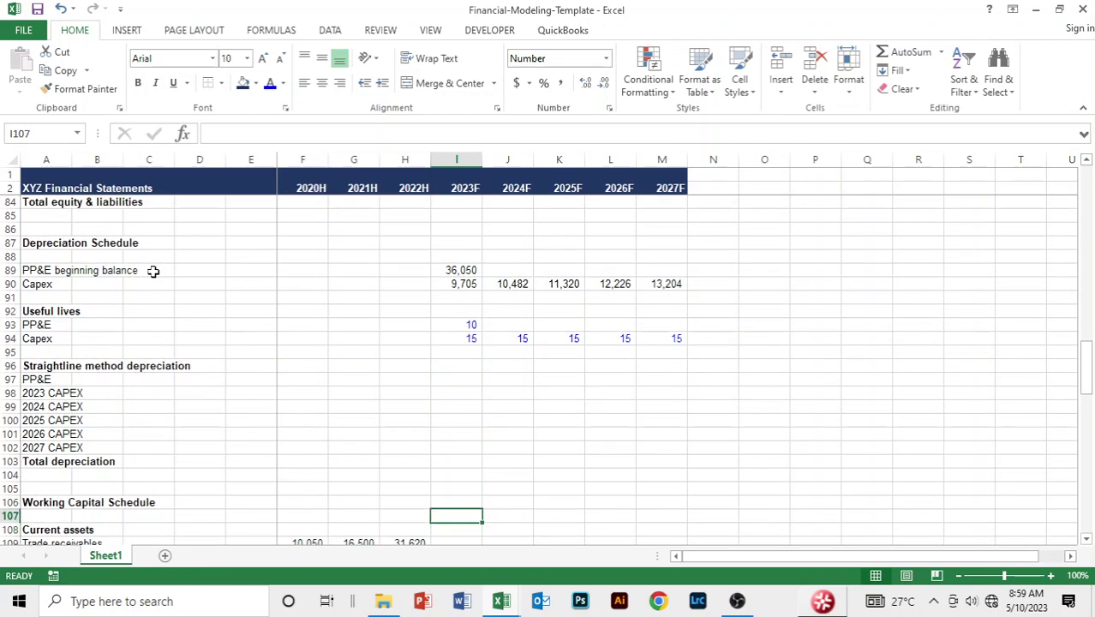
key(Down)
key(Down)
key(Down)
key(Down)
key(Up)
key(Up)
key(Up)
key(Up)
key(Up)
key(Up)
key(Up)
key(Up)
key(Up)
key(Up)
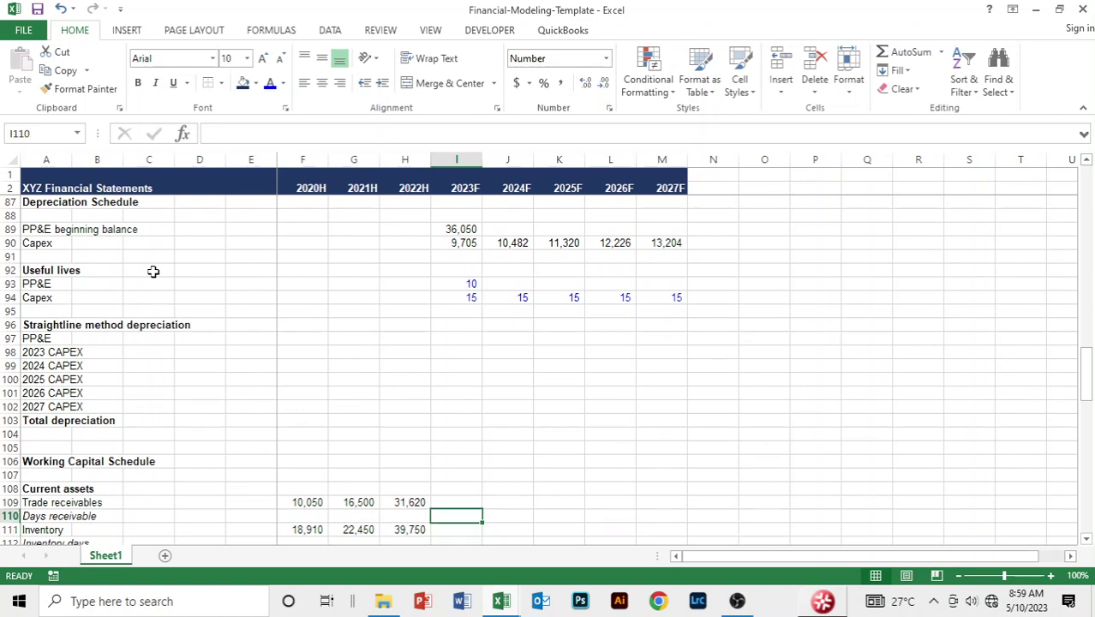
key(Up)
key(Up)
key(Up)
key(Up)
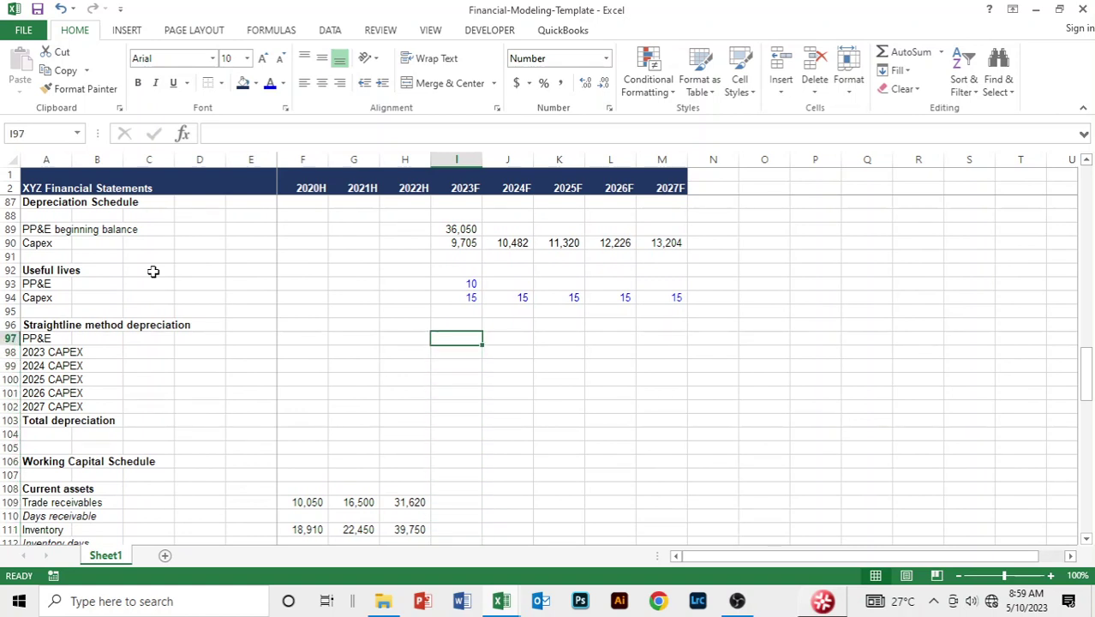
text(=)
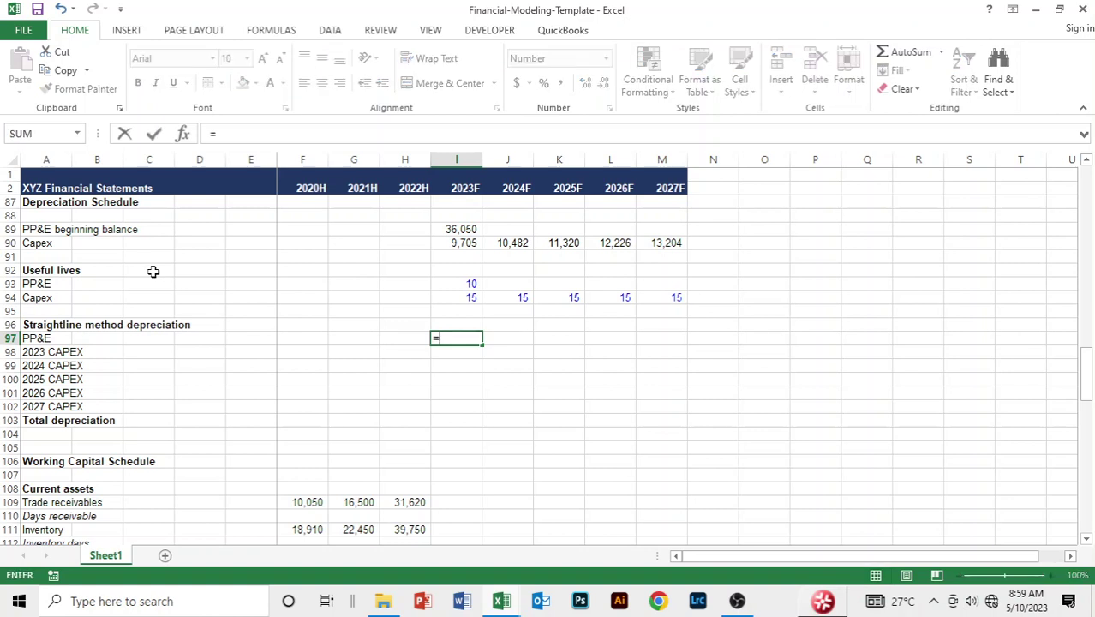
key(Up)
key(Up)
key(Up)
key(Up)
key(Up)
key(Up)
key(Up)
key(Up)
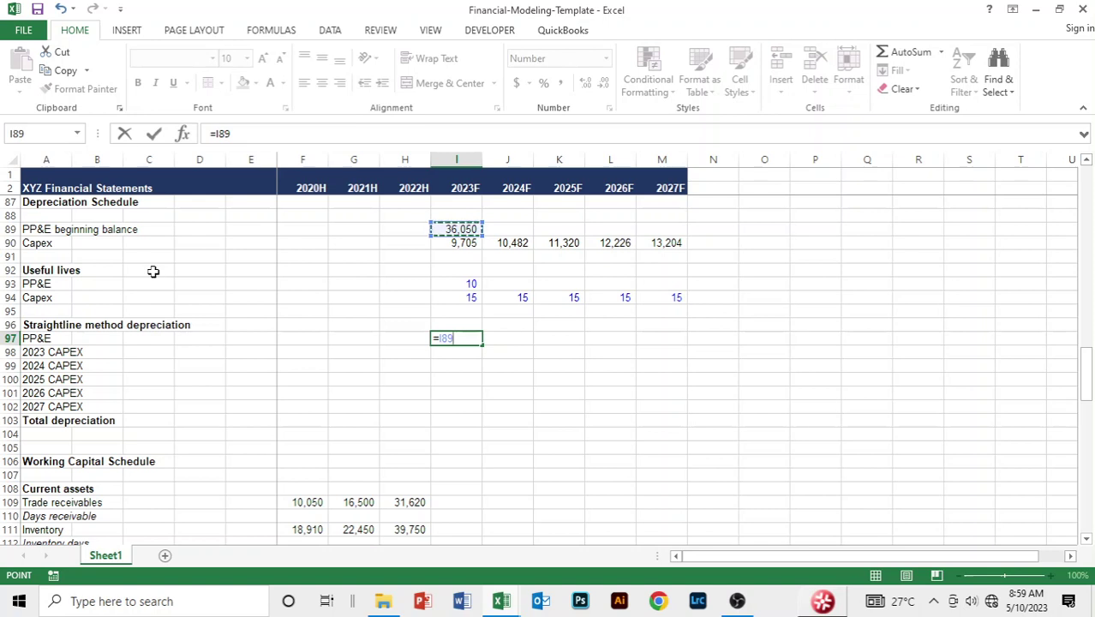
key(F4)
text(/)
key(Up)
key(Up)
key(Up)
key(Up)
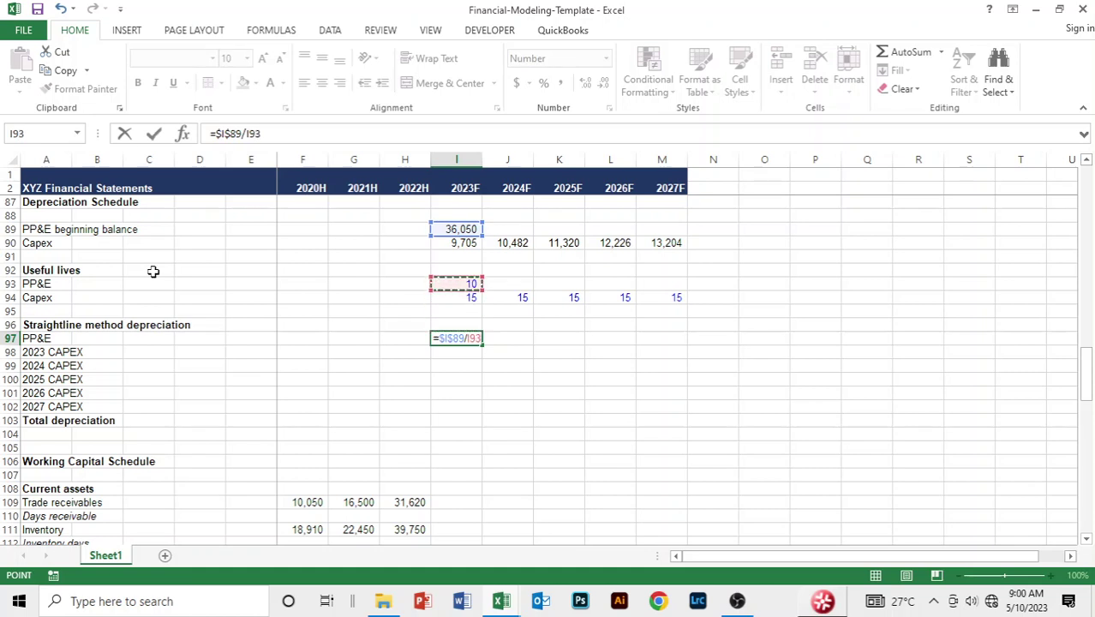
key(F4)
key(Return)
key(Up)
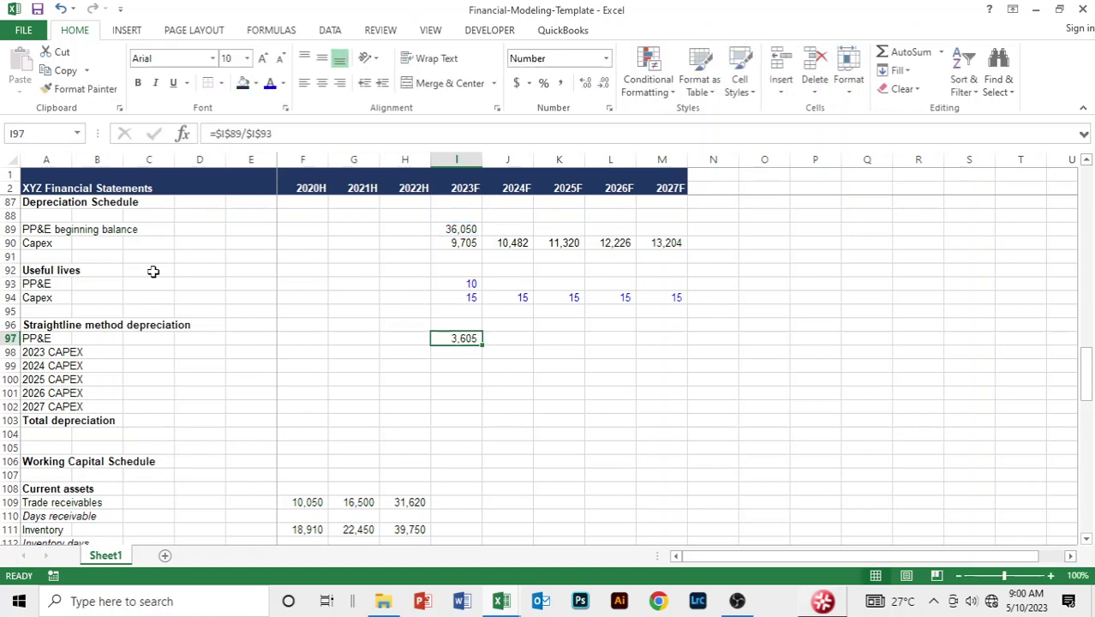
- Fill the 2023F PP&E straight-line depreciation formula across the 2024F to 2027F columns
key(shift+Right)
key(shift+Right)
key(shift+Right)
key(shift+Right)
key(ctrl+r)
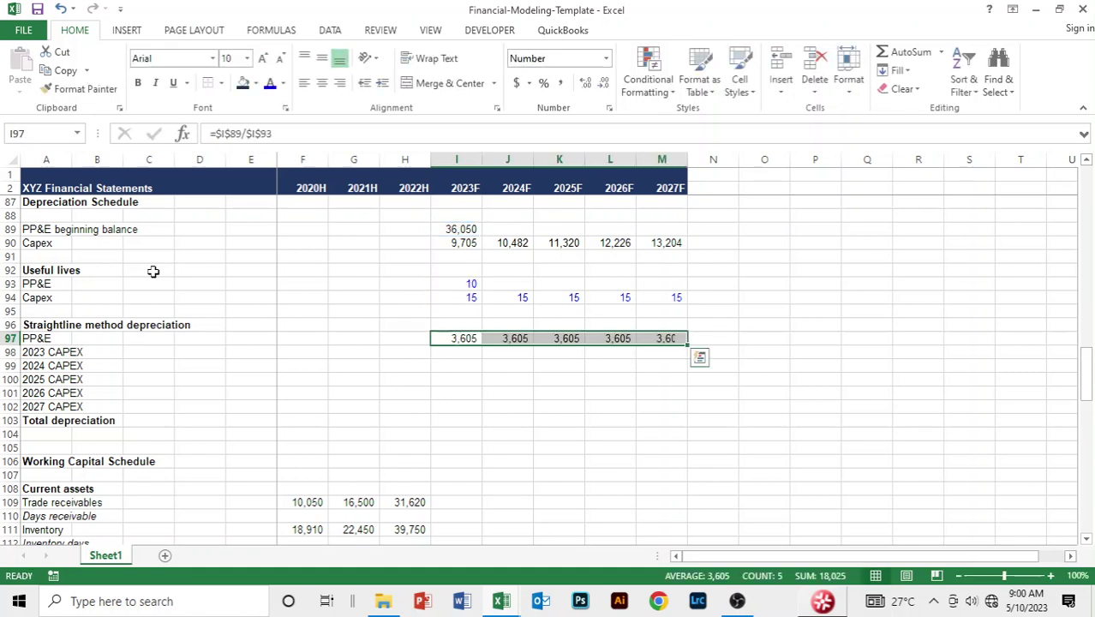
- Calculate 2023F depreciation for the 2023 CAPEX row in I98 as Capex over its useful life, with absolute references: =$I$90/$I$94
key(Down)
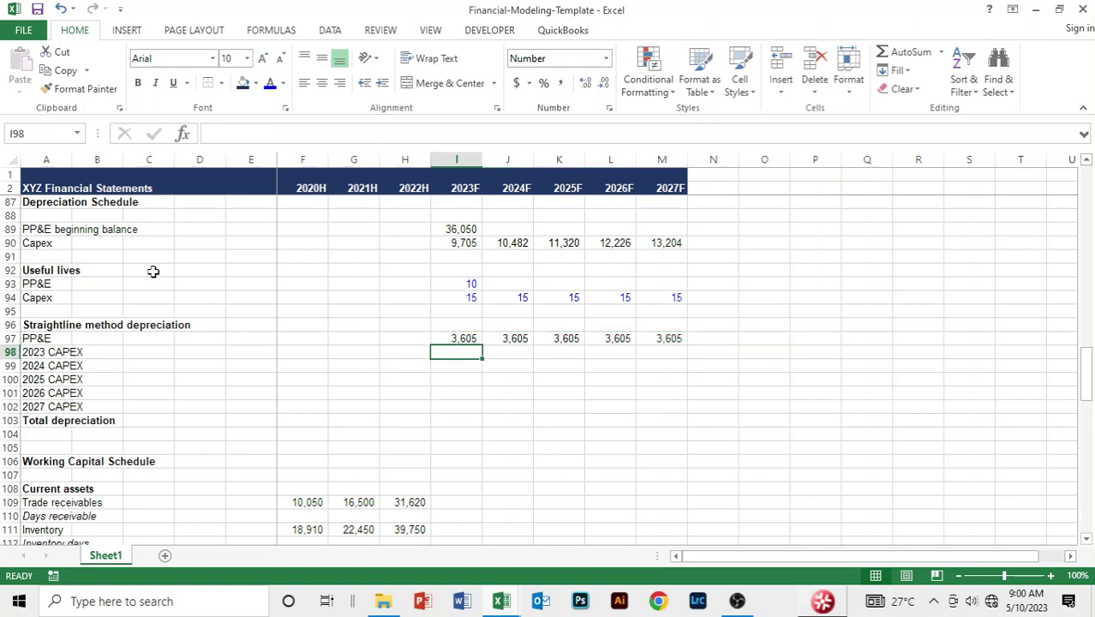
text(=)
key(Up)
key(Up)
key(Up)
key(Up)
key(Up)
key(Up)
key(Up)
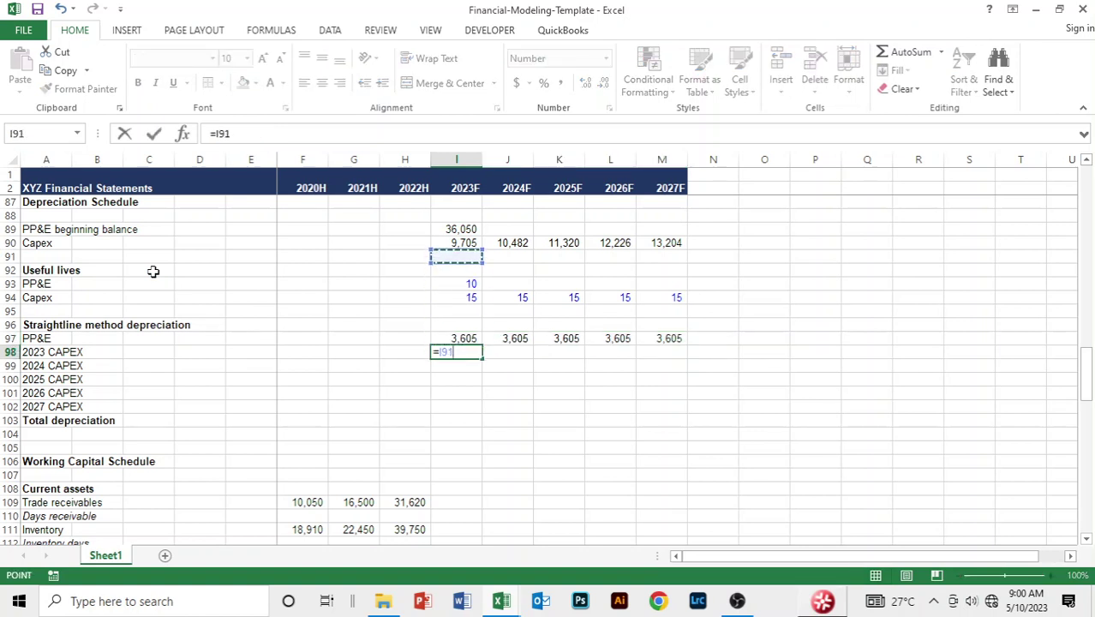
key(Up)
key(F4)
text(/)
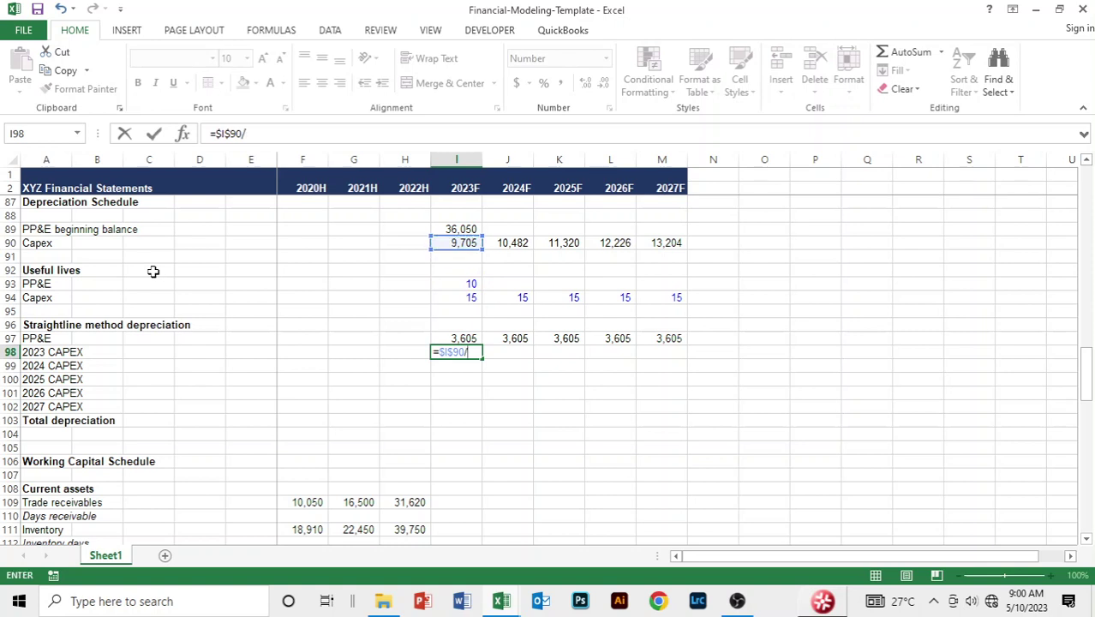
key(Up)
key(Up)
key(Up)
key(Up)
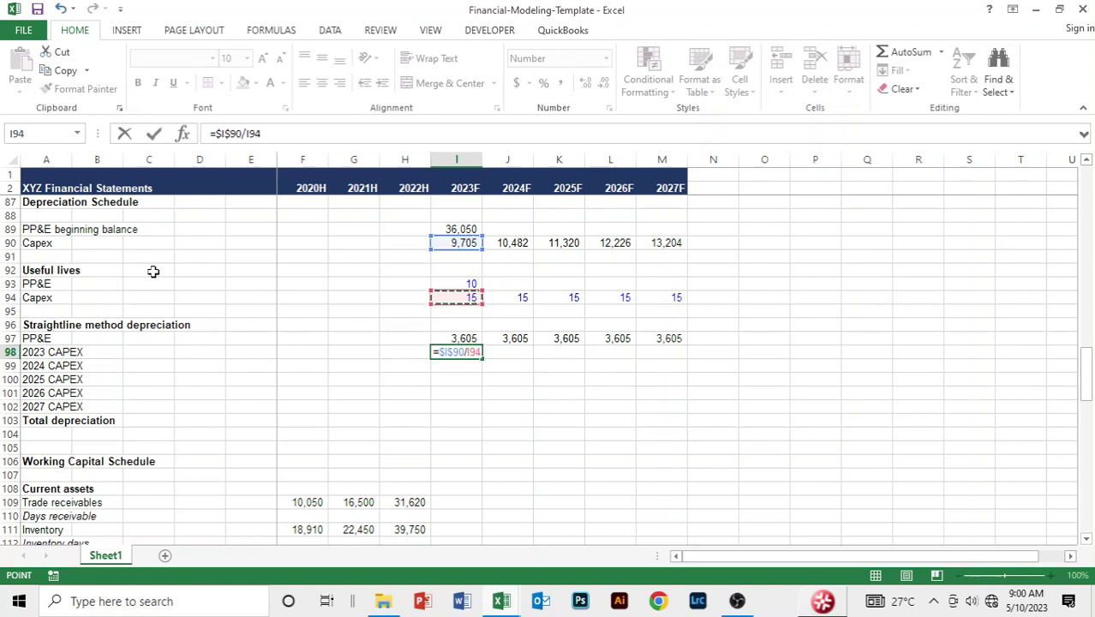
key(F4)
key(ctrl+Return)
- Fill the 2023 CAPEX depreciation formula across 2024F to 2027F and go to the 2024F cell of the 2024 CAPEX row
key(shift+Right)
key(shift+Right)
key(shift+Right)
key(shift+Right)
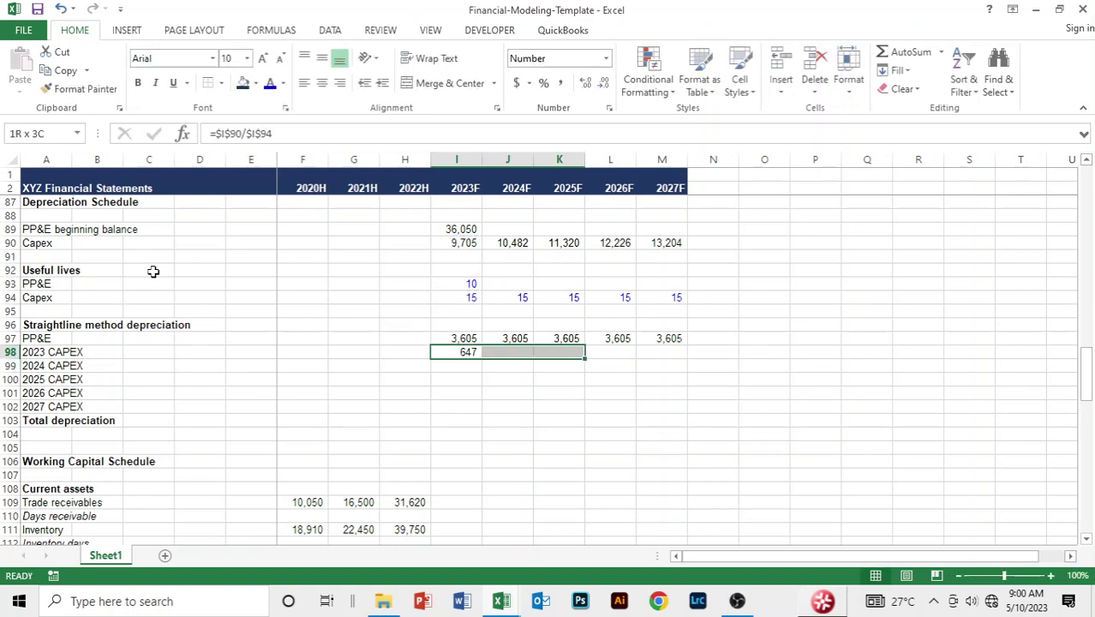
key(ctrl+r)
key(Down)
key(Right)
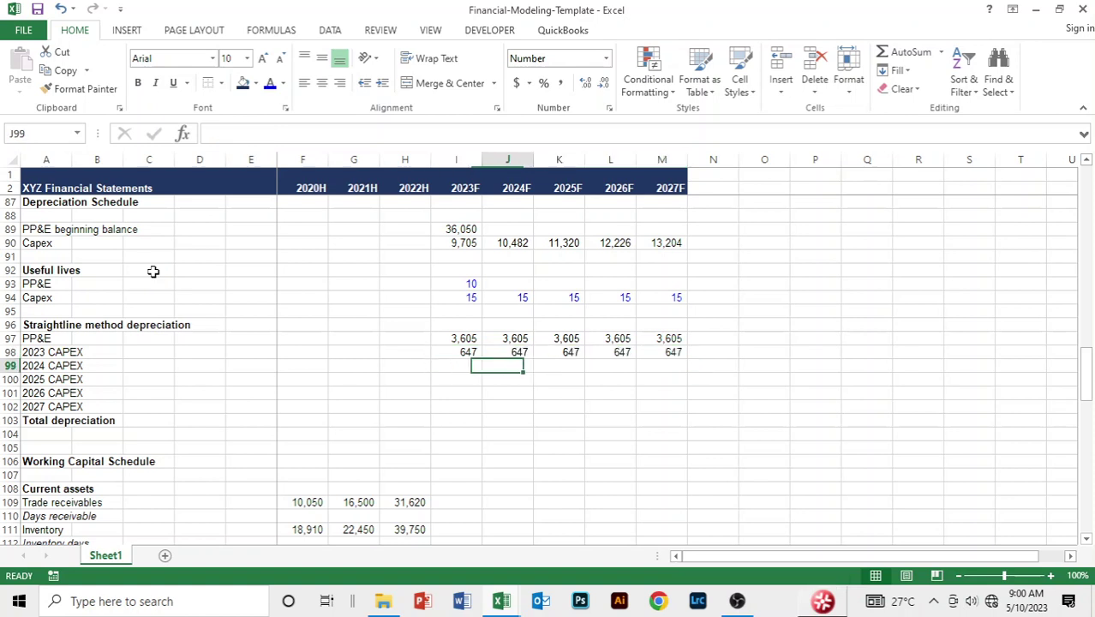
- Calculate 2024F depreciation for the 2024 CAPEX row in J99 as Capex over its useful life, with absolute references: =$J$90/$J$94
text(=)
key(Up)
key(Up)
key(Up)
key(Up)
key(Up)
key(Up)
key(Up)
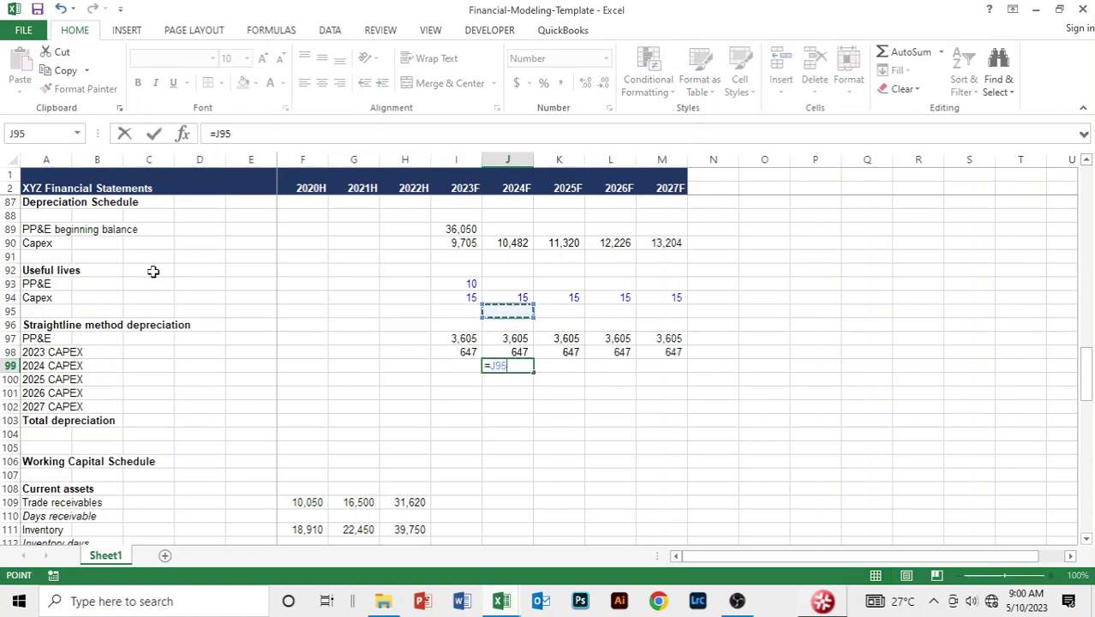
key(Up)
key(Up)
key(F4)
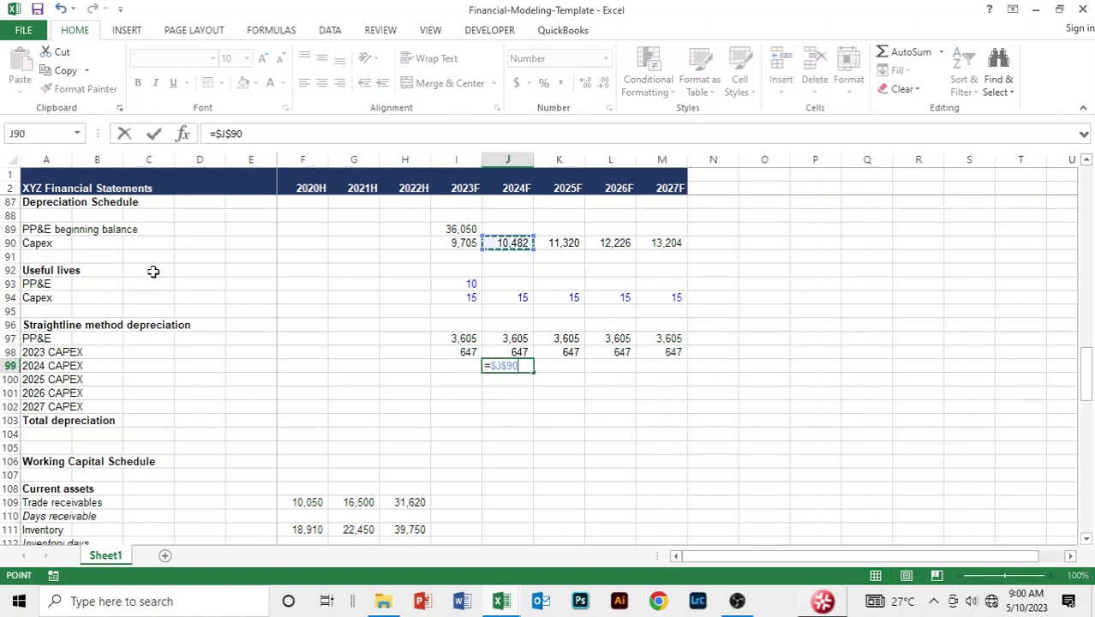
text(/)
key(Up)
key(Up)
key(Up)
key(Up)
key(Up)
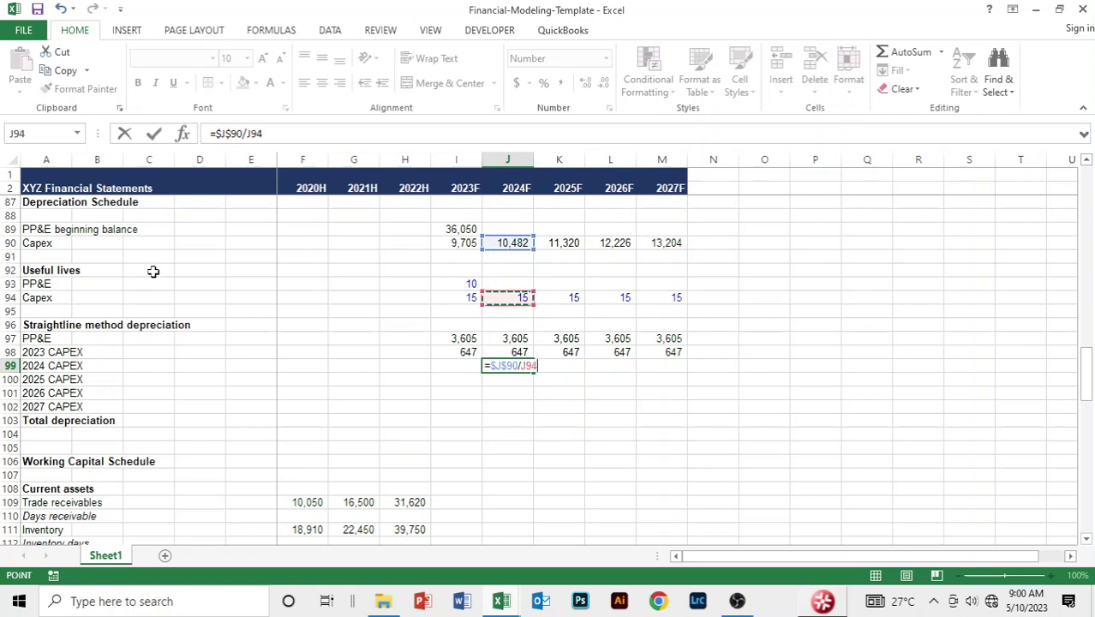
key(F4)
key(Return)
- Fill the 2024 CAPEX depreciation formula across the 2025F to 2027F columns
key(Up)
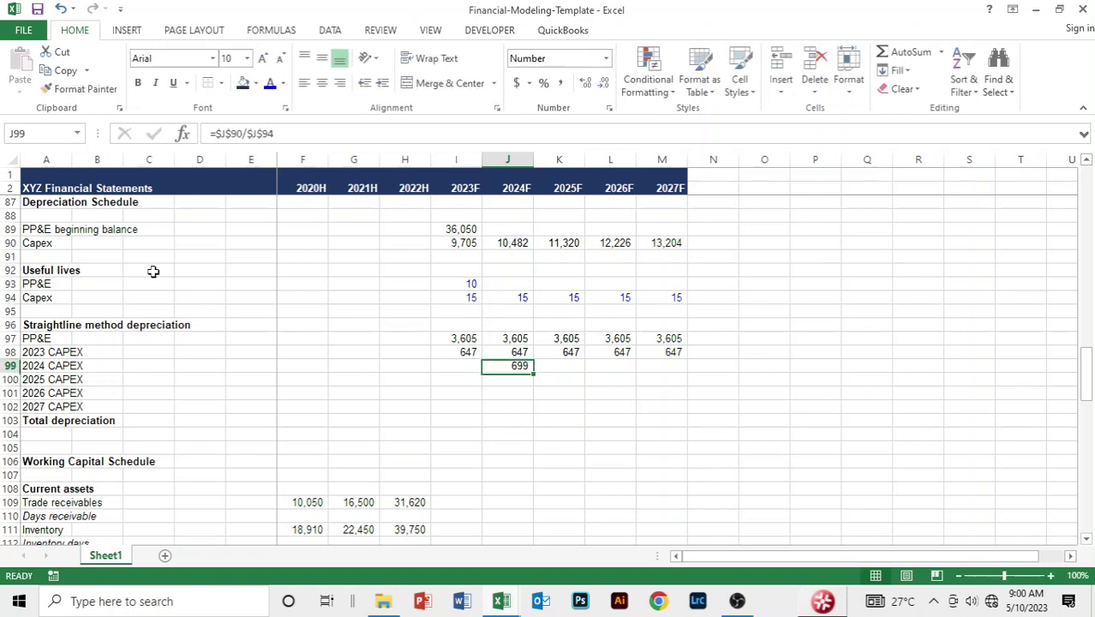
key(shift+Right)
key(shift+Right)
key(shift+Right)
key(ctrl+r)
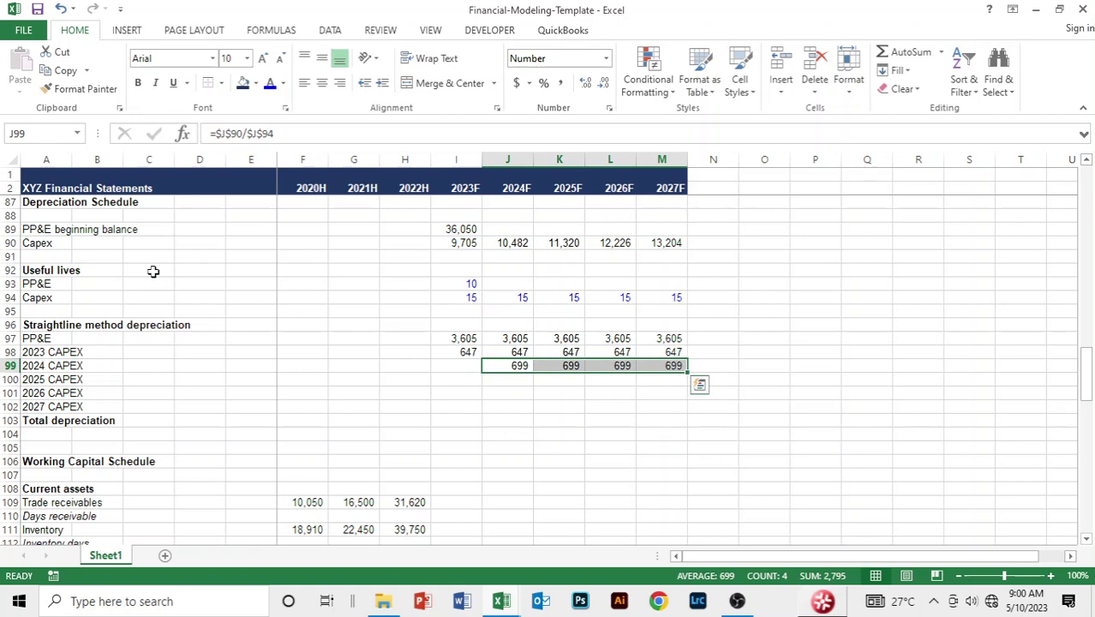
- Calculate 2025F depreciation for the 2025 CAPEX row in K100 as Capex over its useful life, with absolute references: =$K$90/$K$94
key(Down)
key(Right)
text(=)
key(Up)
key(Up)
key(Up)
key(Up)
key(Up)
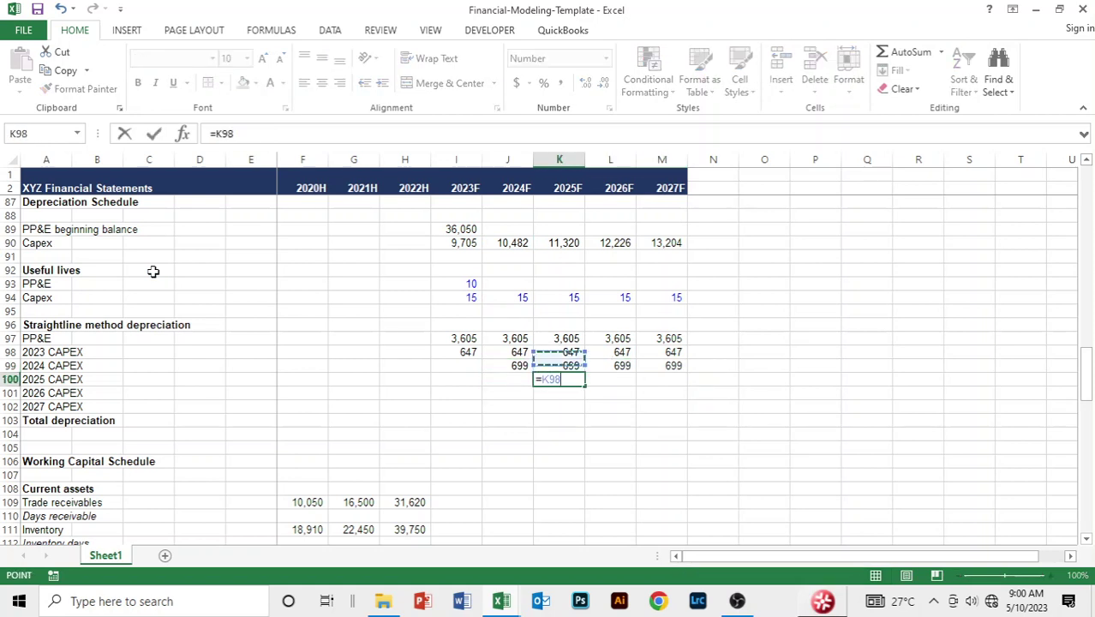
key(Up)
key(Up)
key(Up)
key(Up)
key(Up)
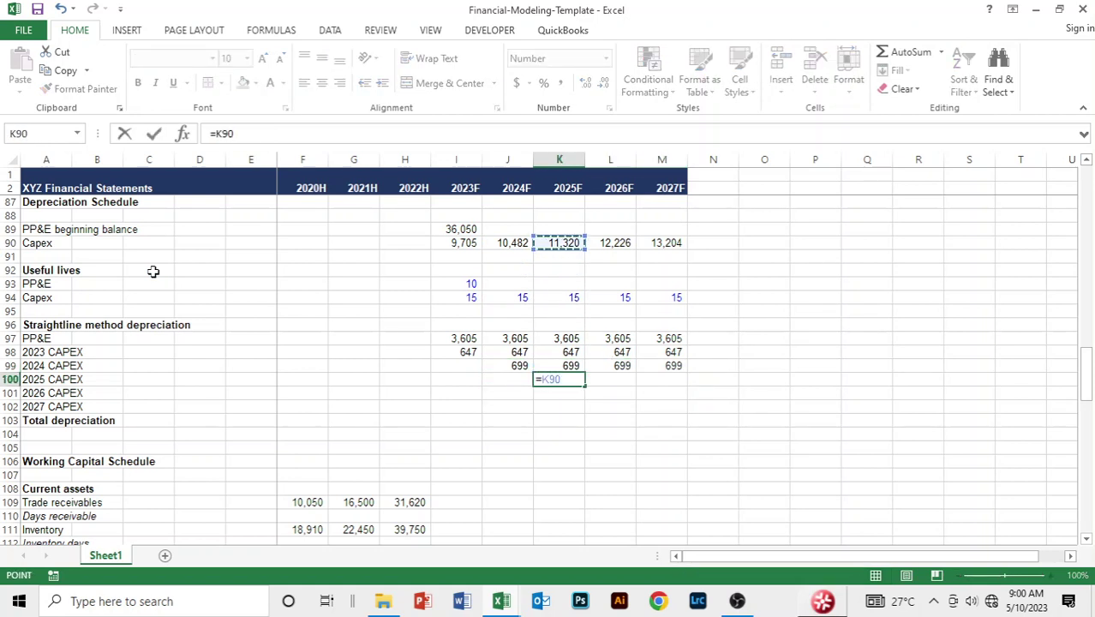
key(F4)
text(/)
key(Up)
key(Up)
key(Up)
key(Up)
key(Up)
key(Up)
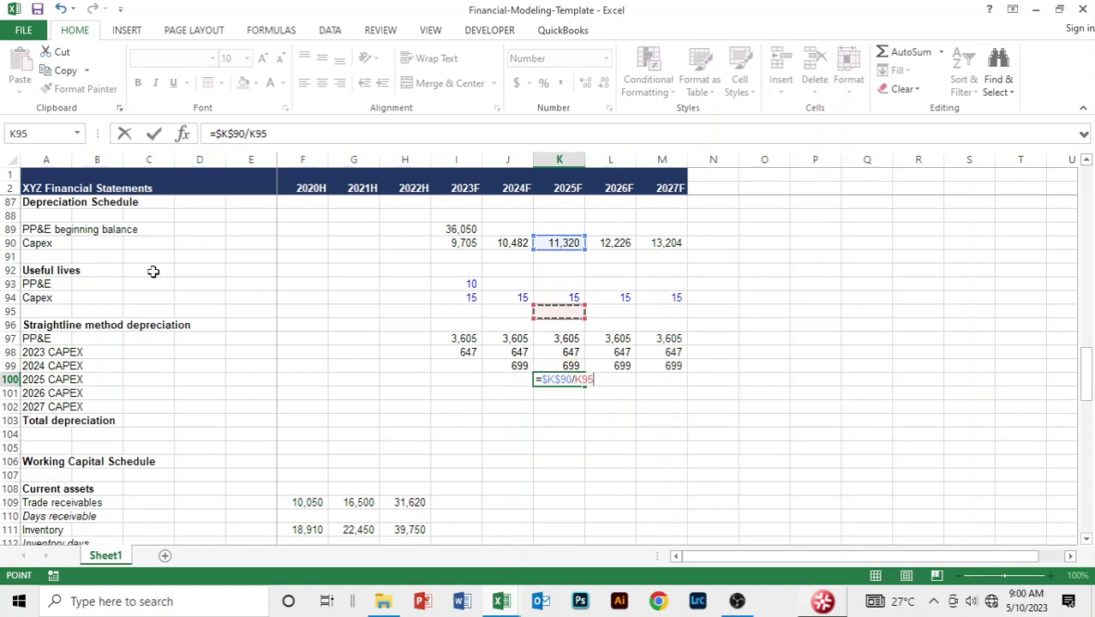
key(F4)
key(Return)
- Fill the 2025 CAPEX depreciation formula across the 2026F and 2027F columns
key(Up)
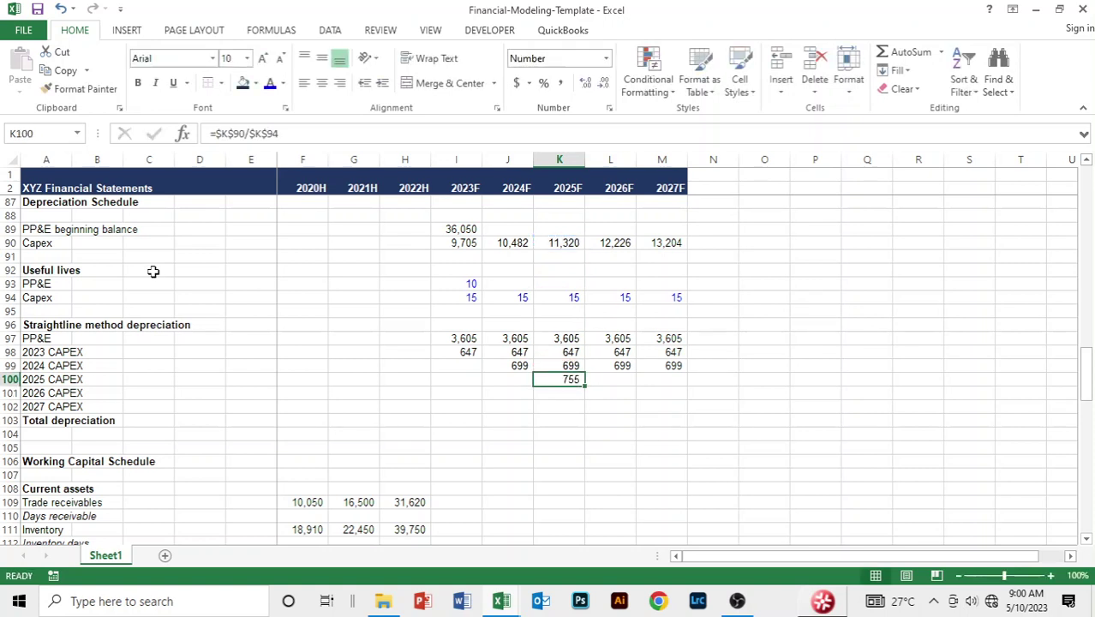
key(shift+Right)
key(shift+Right)
key(ctrl+r)
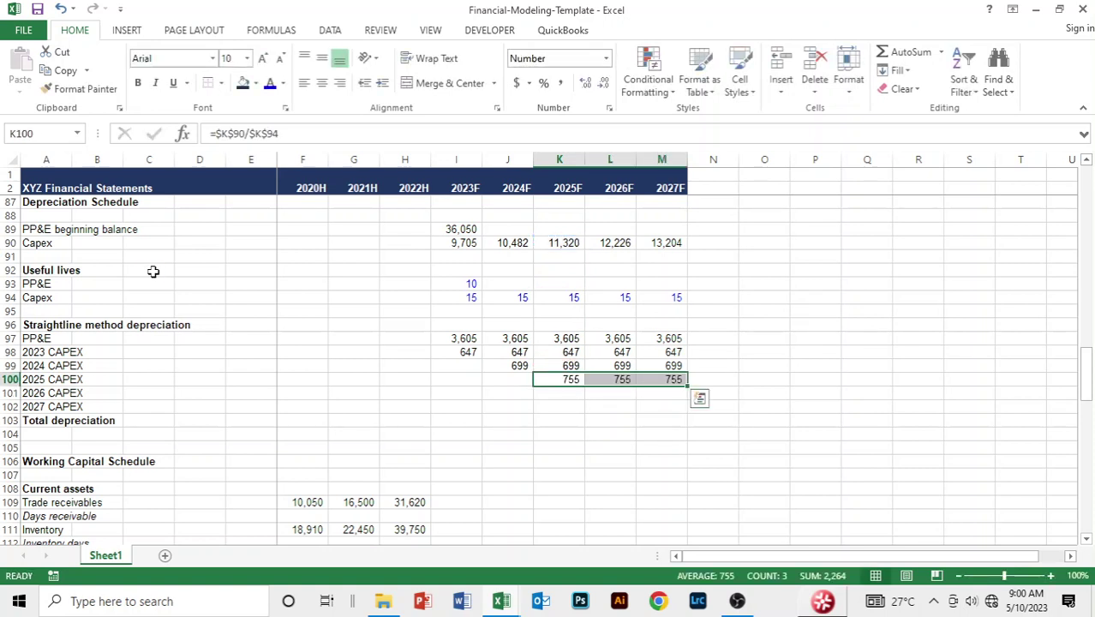
- Calculate 2026F depreciation for the 2026 CAPEX row in L101 as Capex over its useful life, with absolute references: =$L$90/$L$94
key(Down)
key(Right)
text(=)
key(Up)
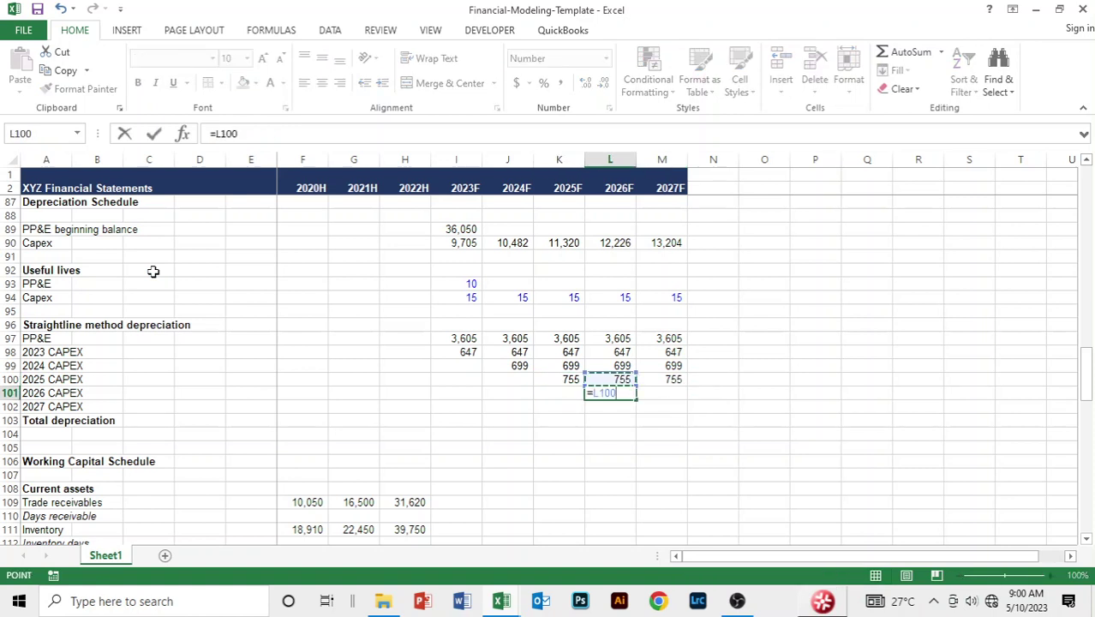
key(Up)
key(Up)
key(Up)
key(Up)
key(Up)
key(Up)
key(Up)
key(Up)
key(Up)
key(Up)
key(F4)
text(/)
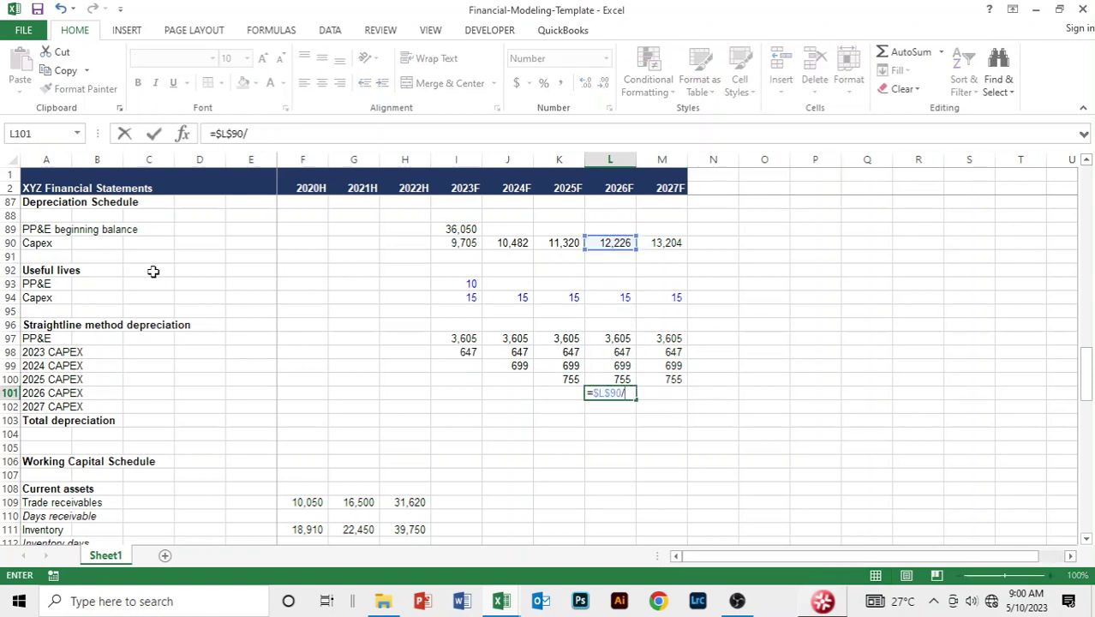
key(Up)
key(Up)
key(Up)
key(Up)
key(Up)
key(Up)
key(Up)
key(F4)
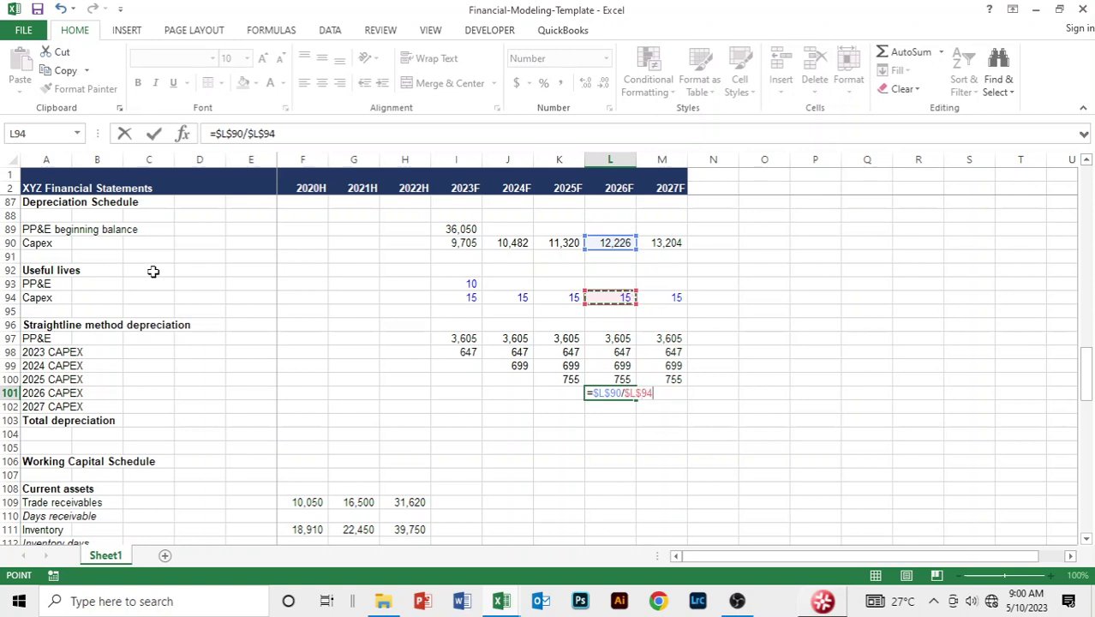
key(ctrl+Return)
- Fill the 2026 CAPEX depreciation formula into the 2027F column
key(shift+Right)
key(shift+Right)
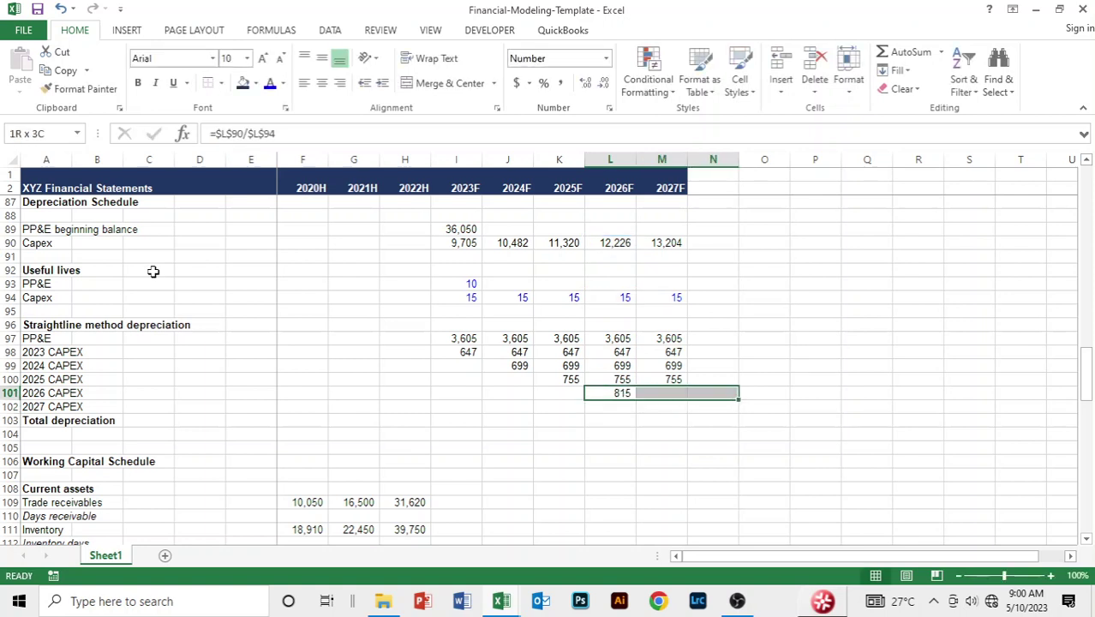
key(shift+Left)
key(ctrl+r)
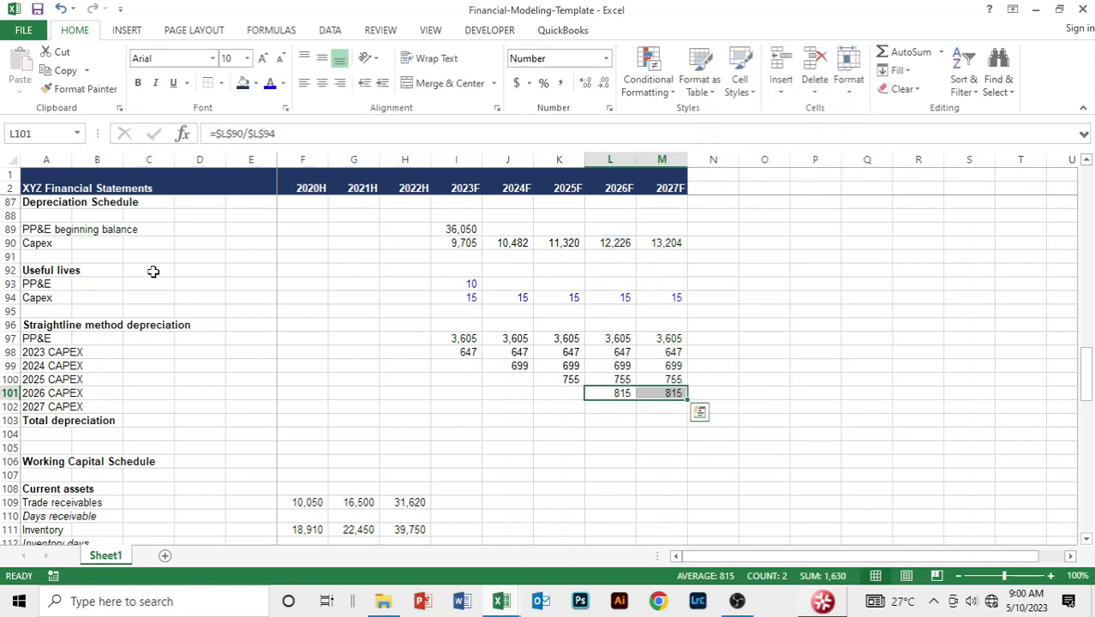
- Calculate 2027F depreciation for the 2027 CAPEX row in M102 as Capex over its useful life, with absolute references: =$M$90/$M$94
key(Down)
key(Right)
text(=)
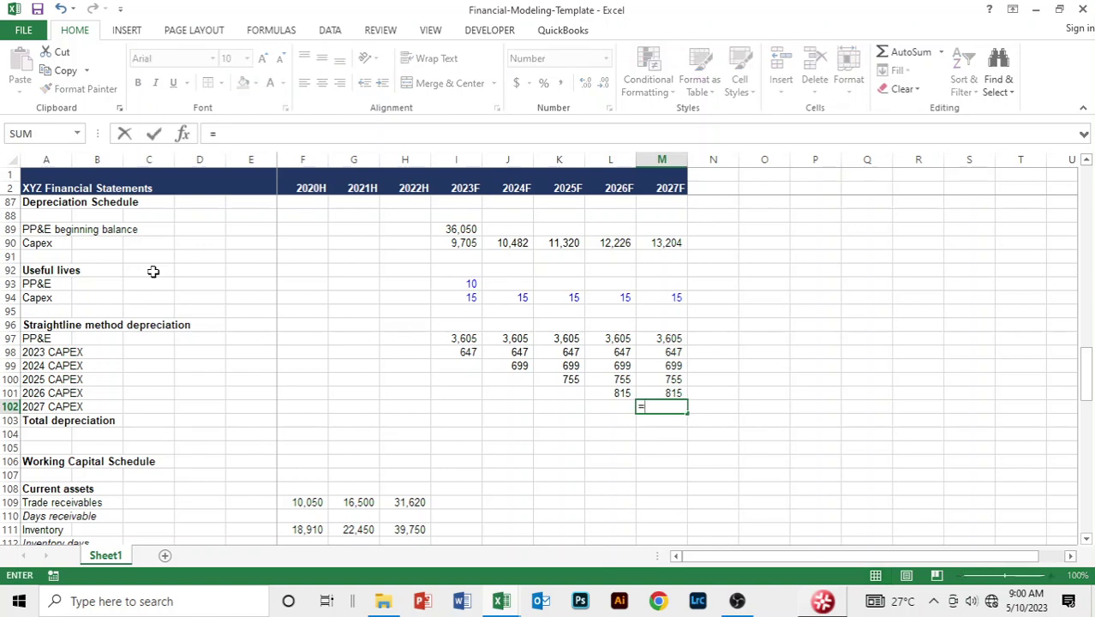
key(Up)
key(Up)
key(Up)
key(Up)
key(Up)
key(Up)
key(Up)
key(Up)
key(Up)
key(Up)
key(Up)
key(Up)
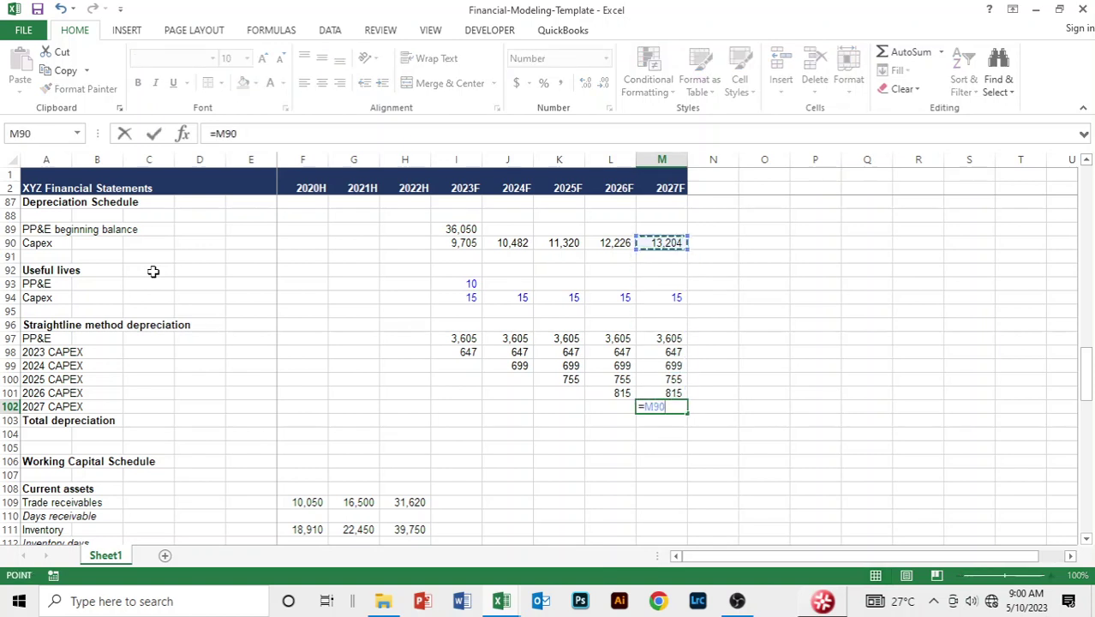
key(F4)
text(/)
key(Up)
key(Up)
key(Up)
key(Up)
key(Up)
key(Up)
key(Up)
key(Up)
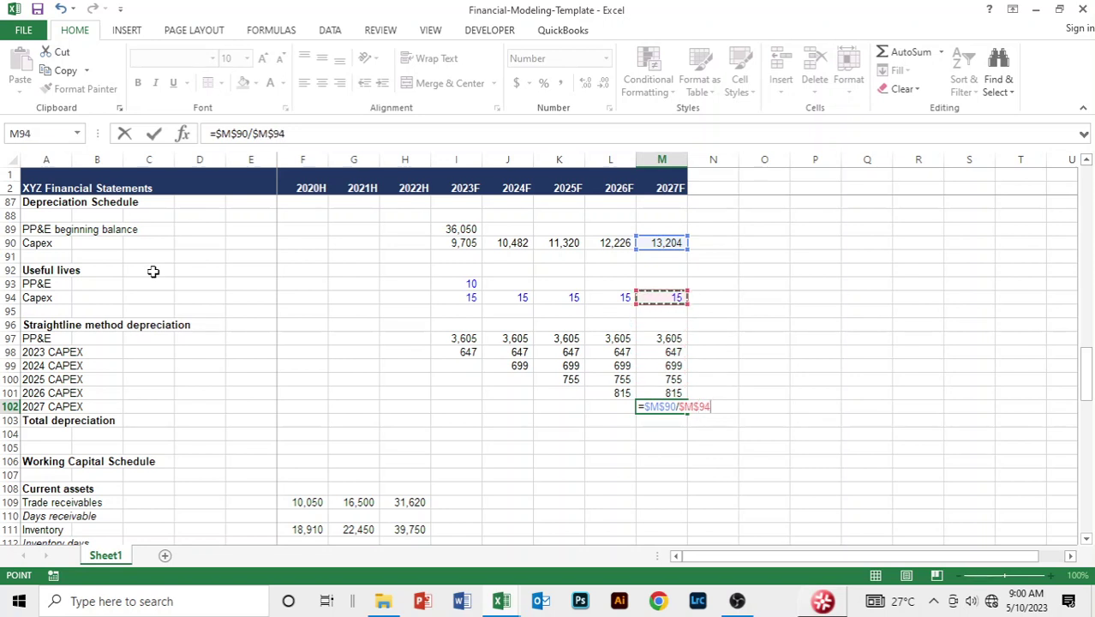
key(Return)
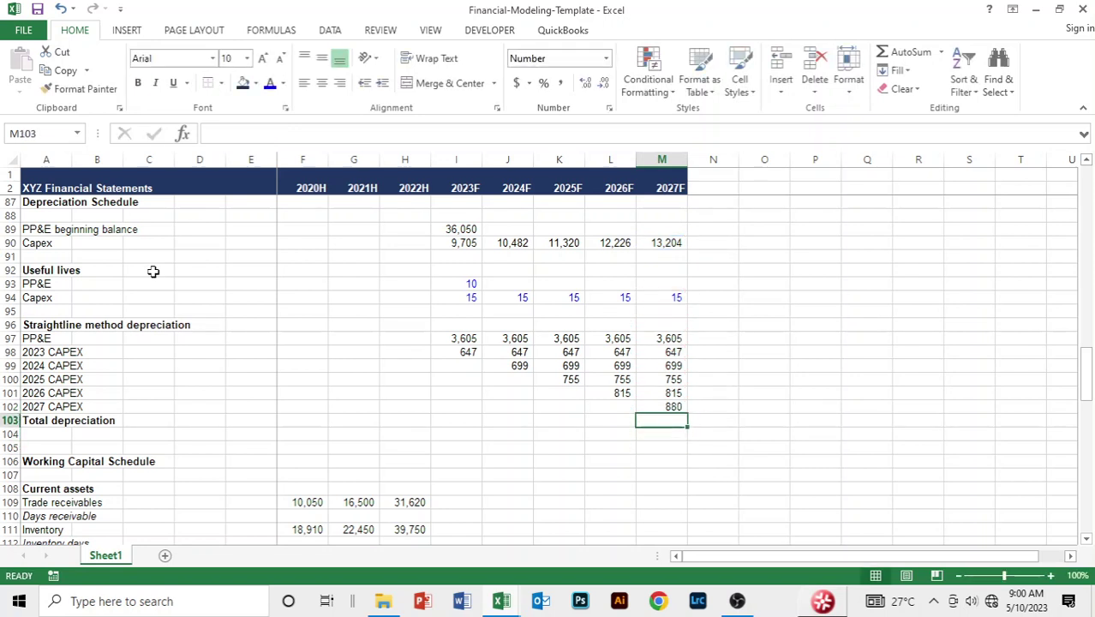
- Add a top border to the Total depreciation cells for 2023F to 2027F, I103:M103
key(Left)
key(Left)
key(Left)
key(Left)
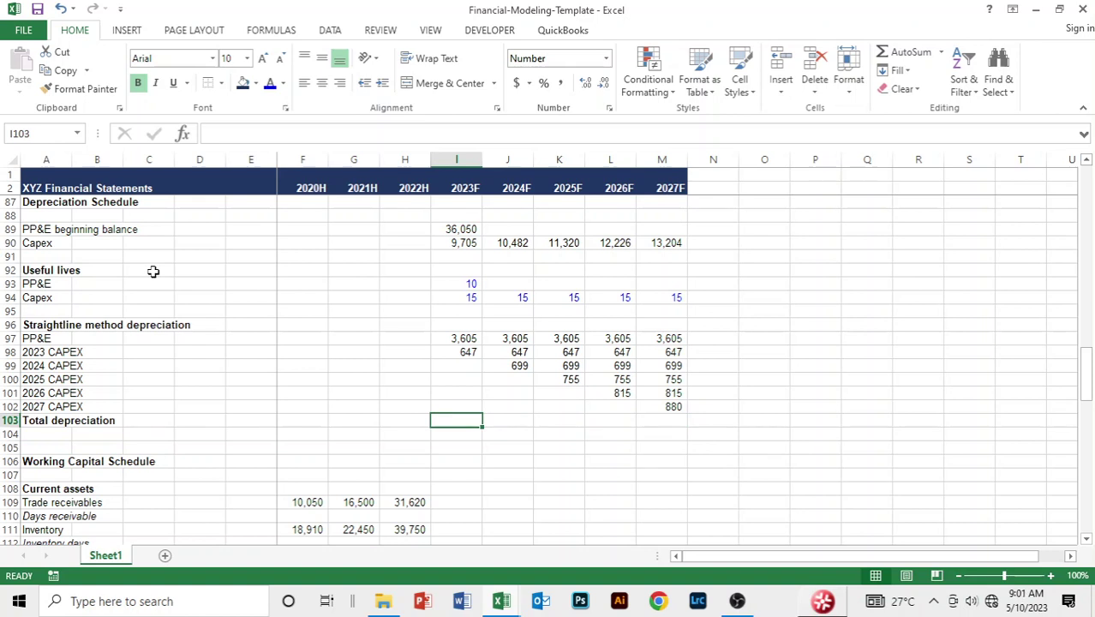
key(shift+Right)
key(shift+Right)
key(shift+Right)
key(shift+Right)
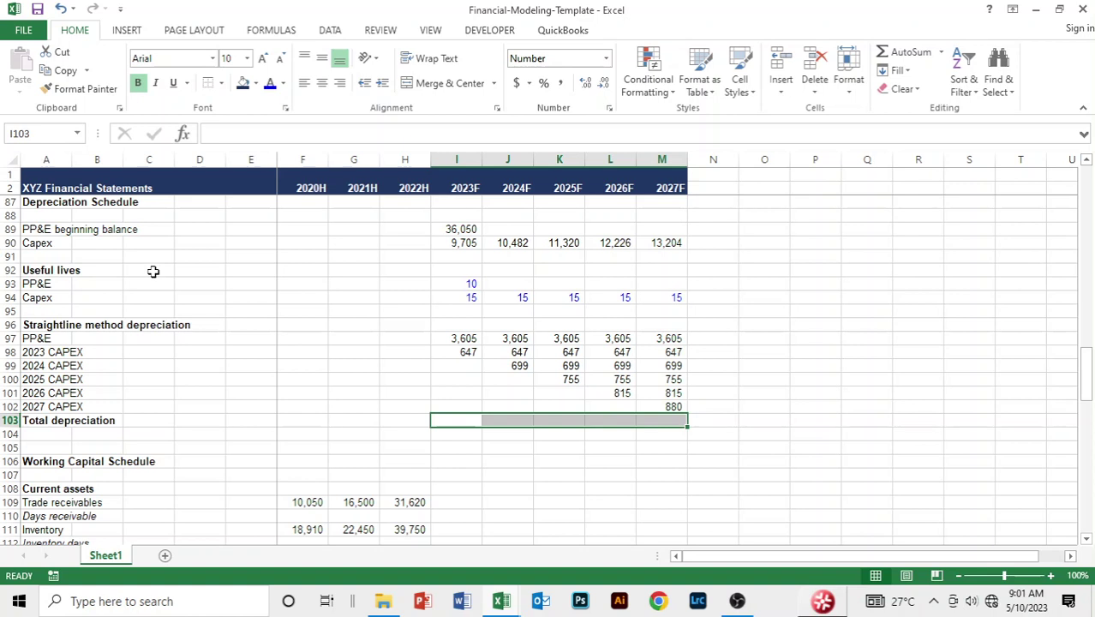
key(b)
key(p)
key(Down)
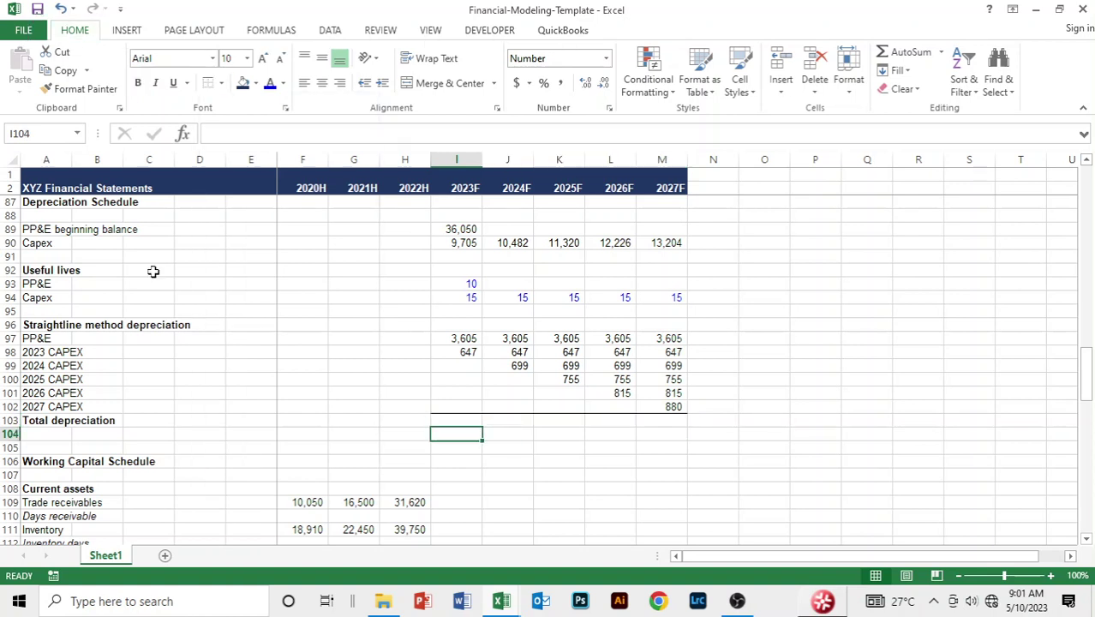
- Calculate 2023F total depreciation in I103 as the sum of the PP&E and all CAPEX rows: =SUM(I97:I102)
key(Up)
text(=sum()
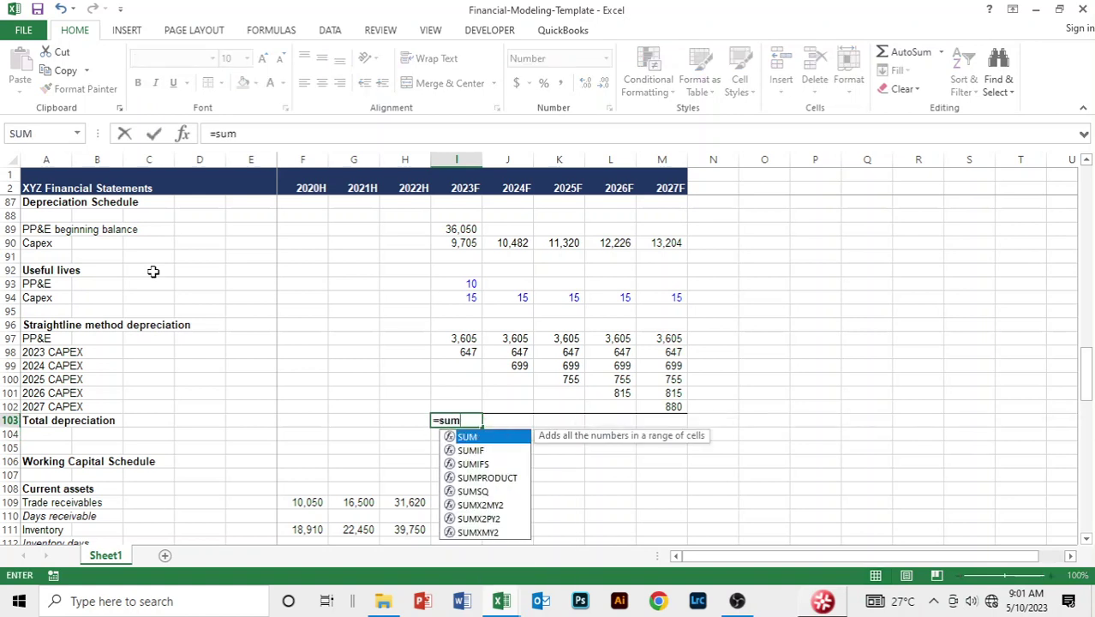
key(Up)
key(shift+Up)
key(shift+Up)
key(shift+Up)
key(shift+Up)
key(shift+Up)
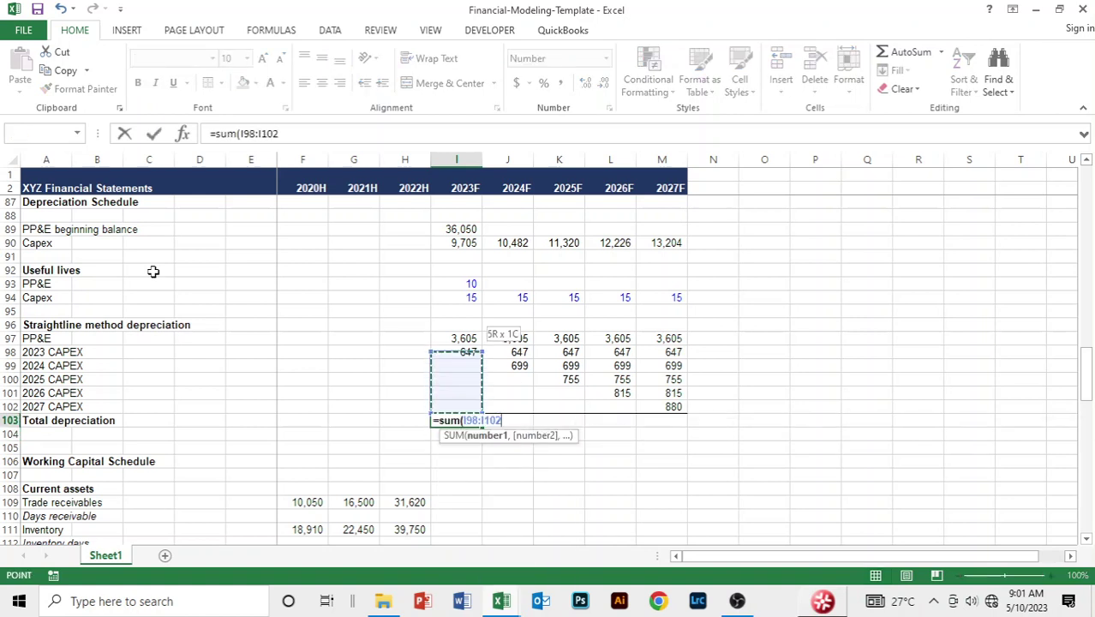
key(Return)
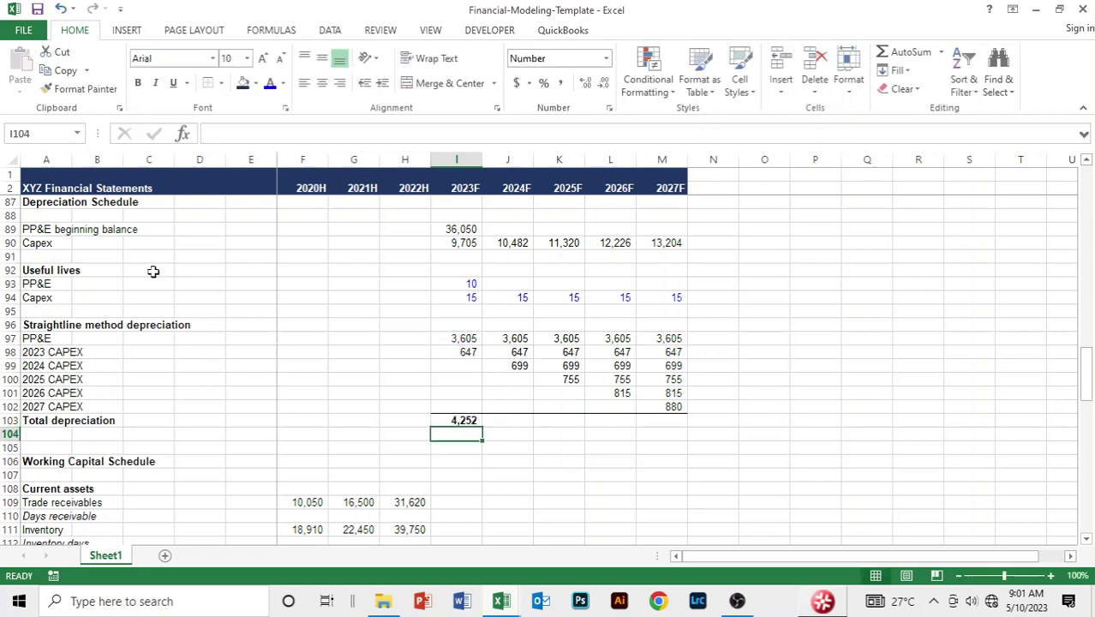
- Fill the 2023F total depreciation formula across the 2024F to 2027F columns
key(Up)
key(shift+Right)
key(shift+Right)
key(shift+Right)
key(shift+Right)
key(ctrl+r)
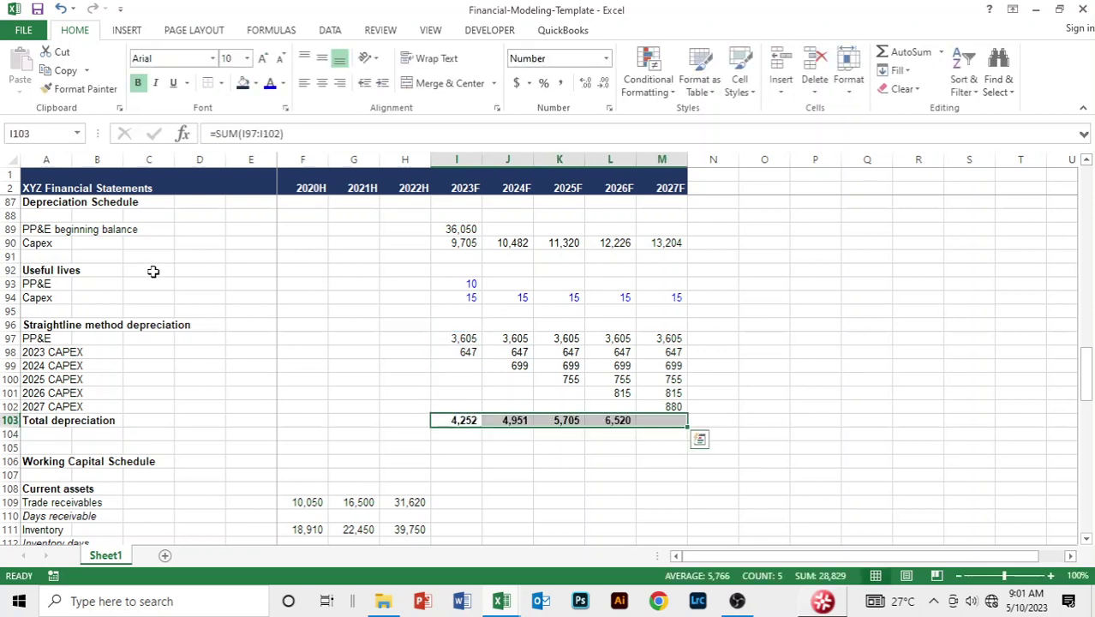
key(Down)
key(Down)
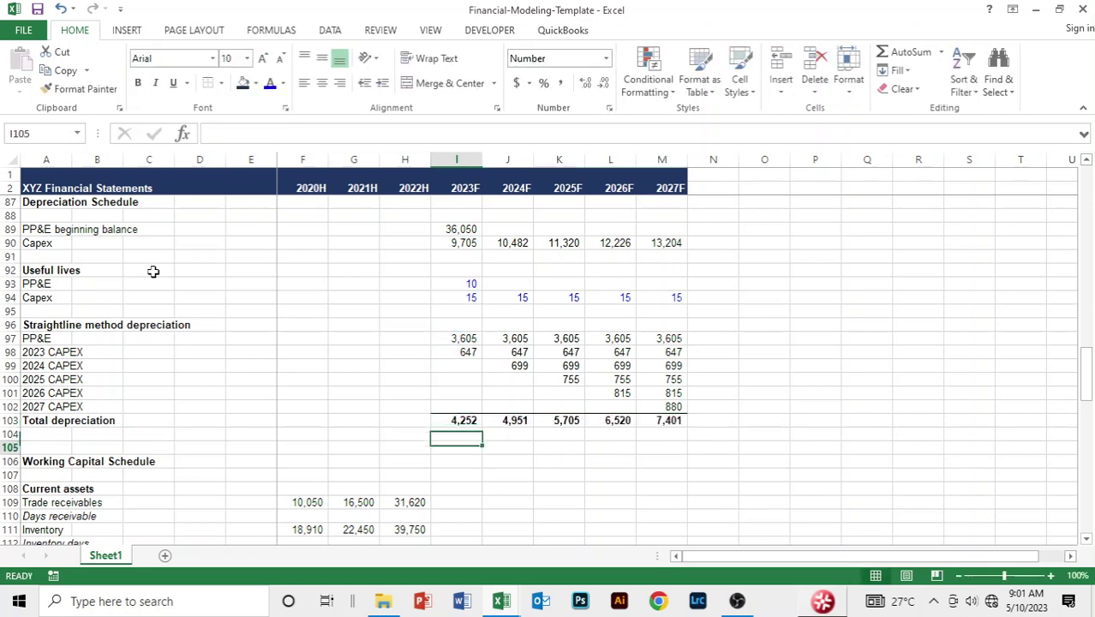
key(Up)
key(Up)
key(Down)
key(Up)
key(Up)
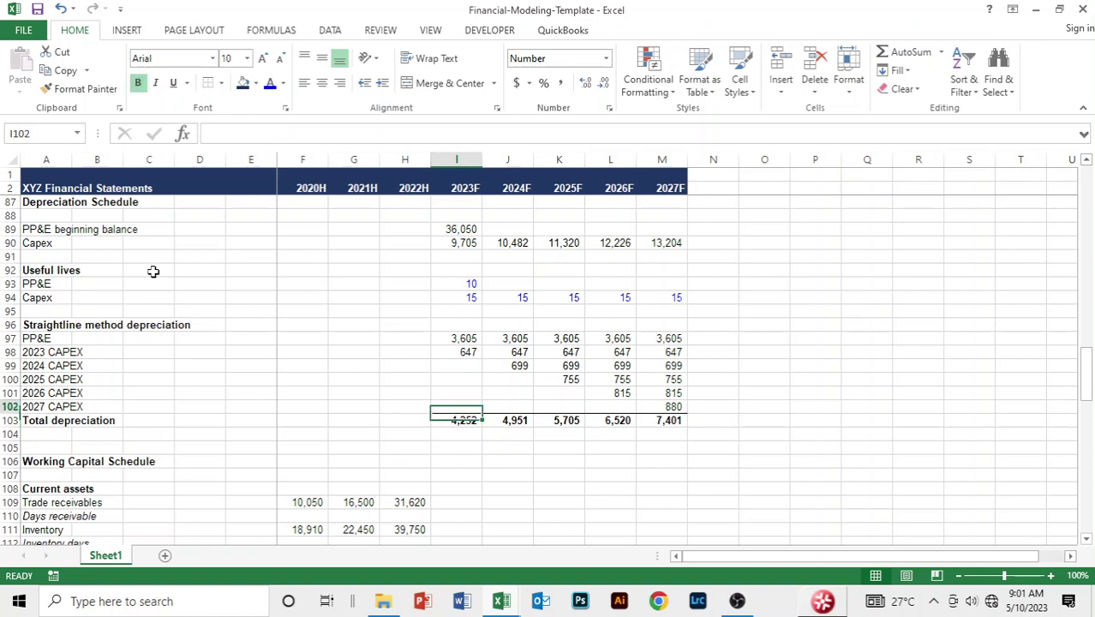
key(Up)
key(Up)
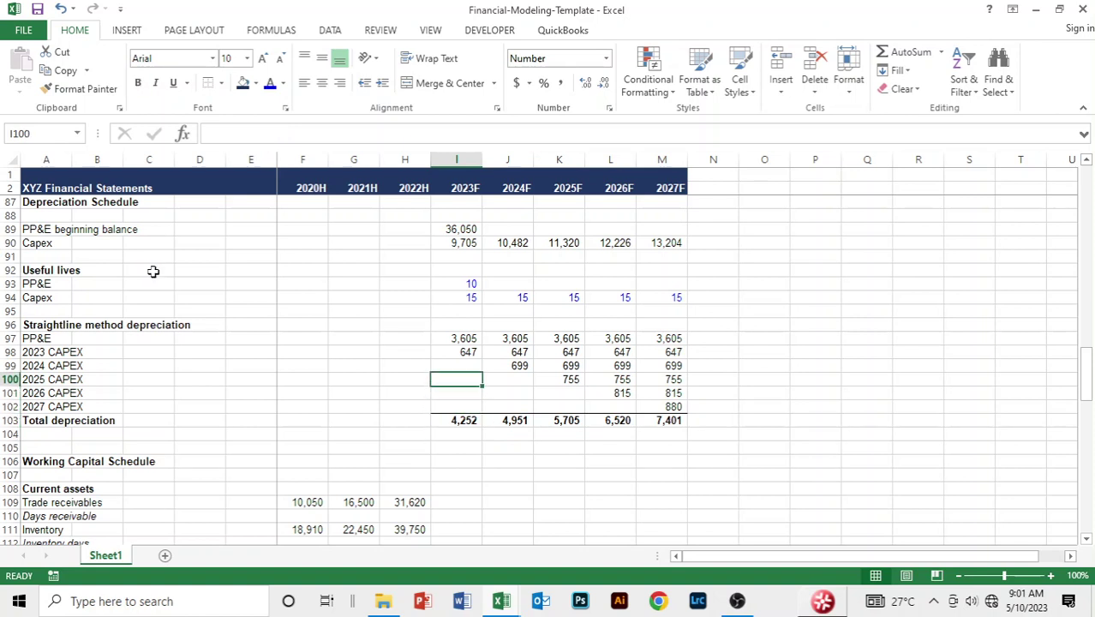
key(Down)
key(Down)
key(Down)
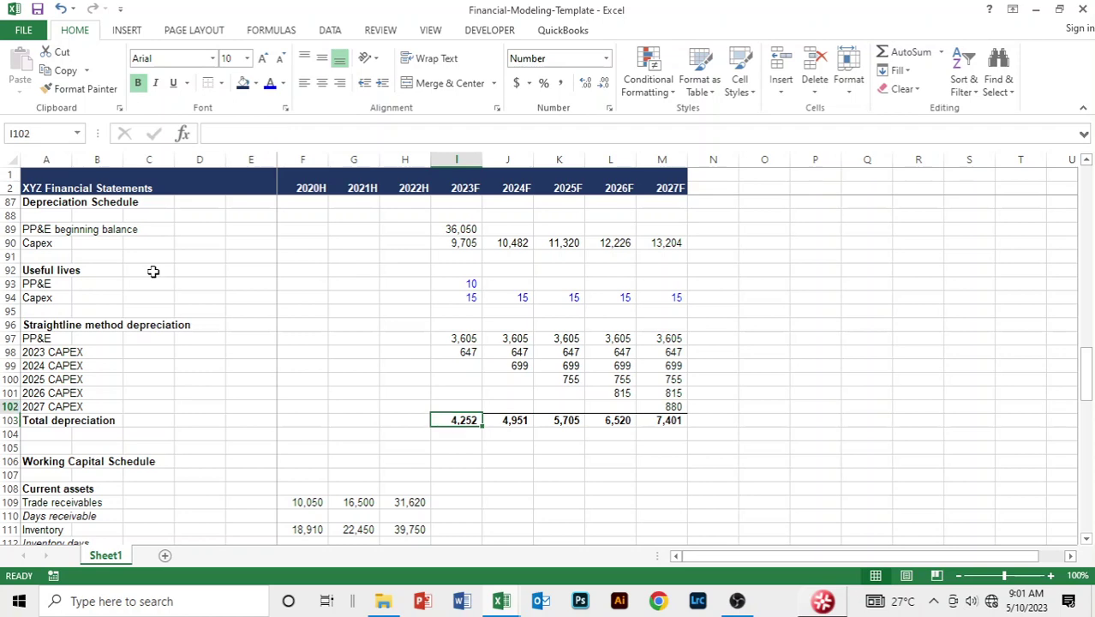
- Link the 2023F depreciation expense in the Income Statement, I16, to the negative of total depreciation in the Depreciation Schedule: =-I103
key(Up)
key(Up)
key(Up)
key(Up)
key(Up)
key(Up)
key(Up)
key(Up)
key(Up)
key(Up)
key(Up)
key(Up)
key(Up)
key(Up)
key(Up)
key(Up)
key(Up)
key(Up)
key(Up)
key(Up)
key(Up)
key(Up)
key(Up)
key(Up)
key(Up)
key(Up)
key(Up)
key(Up)
key(Up)
key(Up)
key(Up)
key(Up)
key(Up)
key(Up)
key(Up)
key(Up)
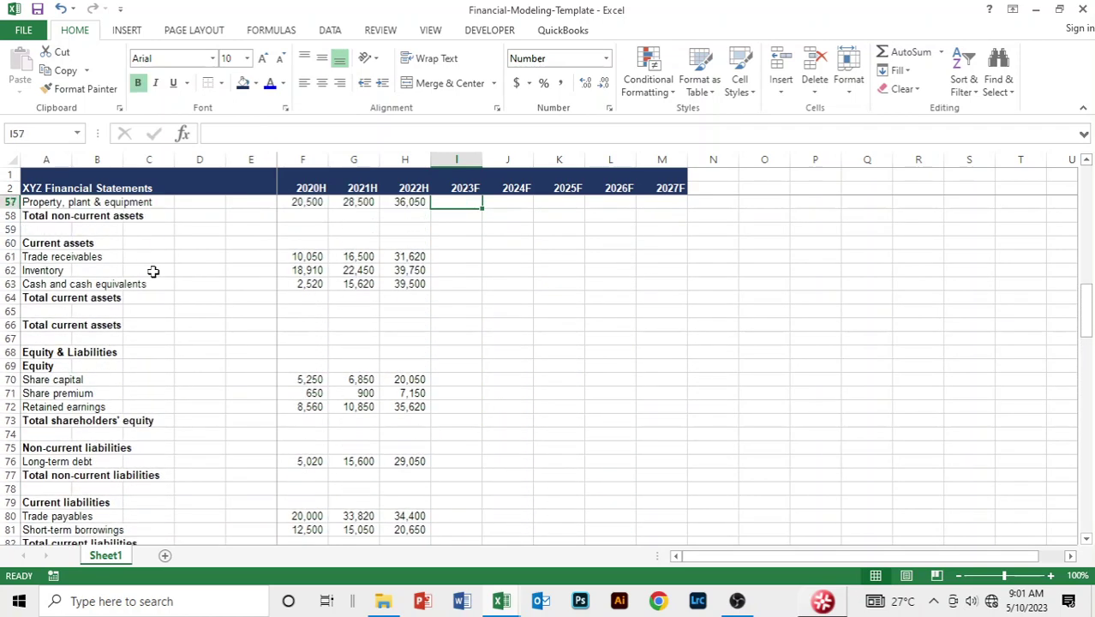
key(Up)
key(Up)
key(Up)
key(Up)
key(Up)
key(Up)
key(Up)
key(Up)
key(Up)
key(Up)
key(Up)
key(Up)
key(Up)
key(Up)
key(Up)
key(Up)
key(Up)
key(Up)
key(Up)
key(Up)
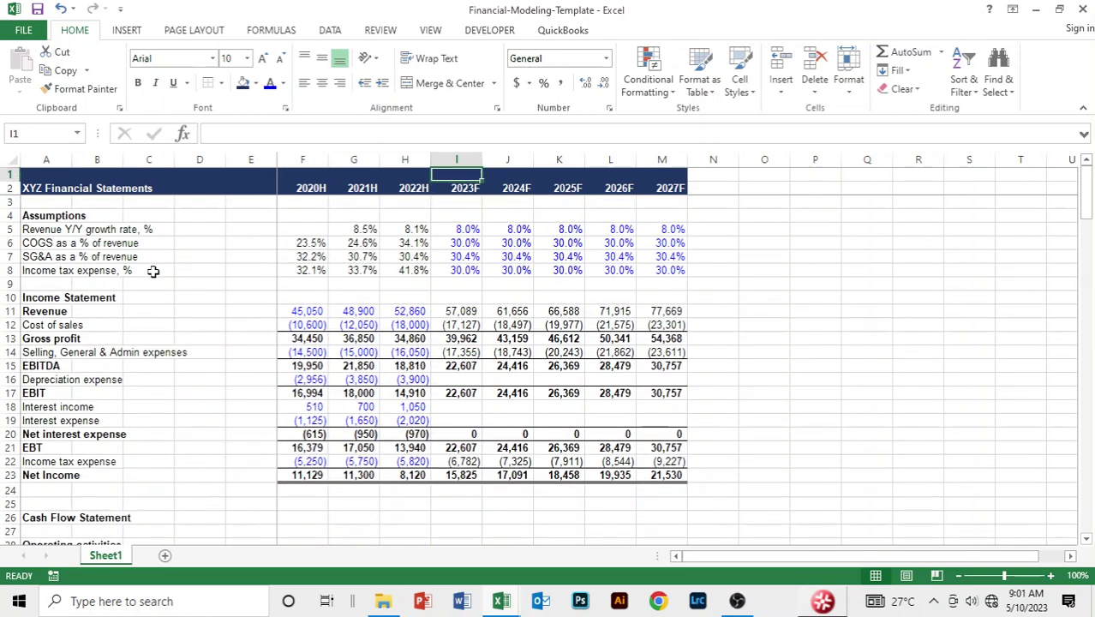
key(Down)
key(Down)
key(Down)
key(Down)
key(Down)
key(Down)
key(Down)
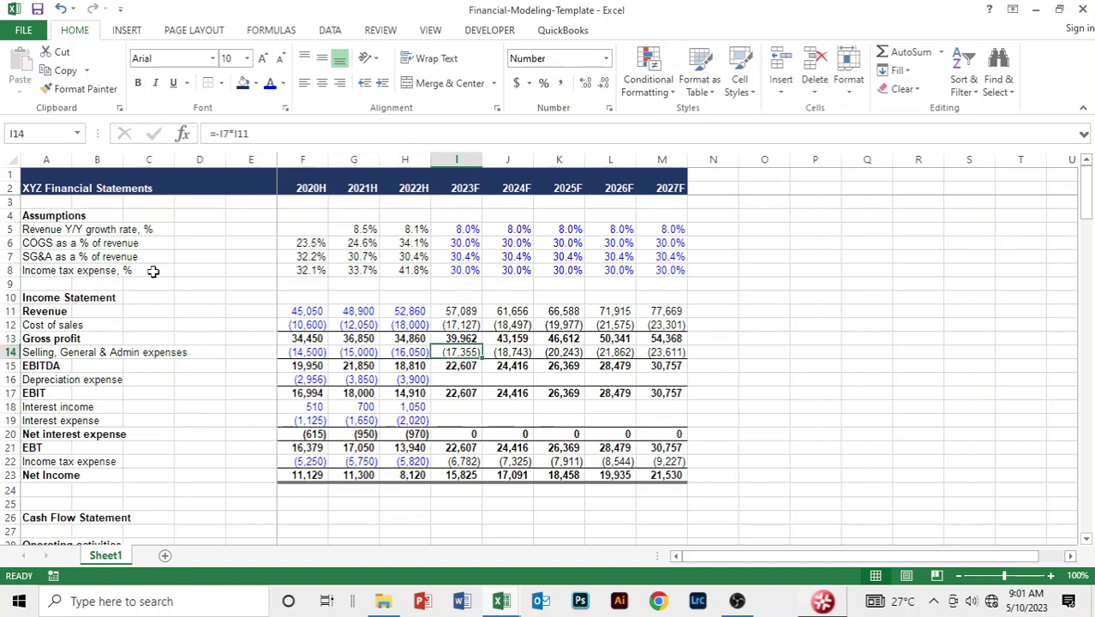
key(Down)
key(Down)
text(=-)
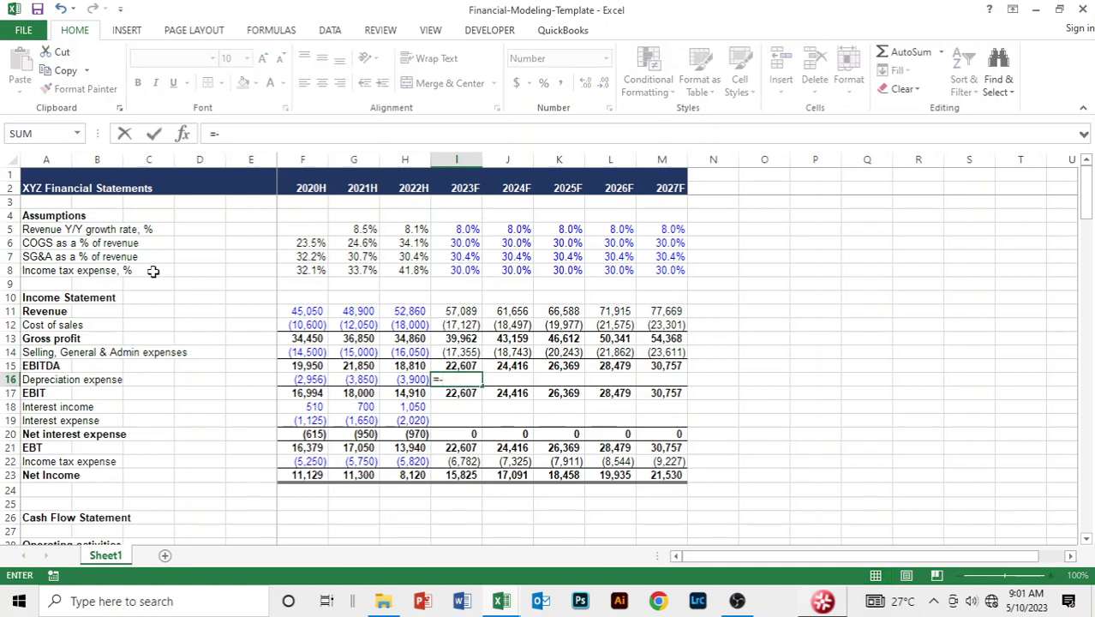
key(Down)
key(Down)
key(Down)
key(Down)
key(Down)
key(Down)
key(Down)
key(Down)
key(Down)
key(Down)
key(Down)
key(Down)
key(Down)
key(Down)
key(Down)
key(Down)
key(Down)
key(Down)
key(Down)
key(Down)
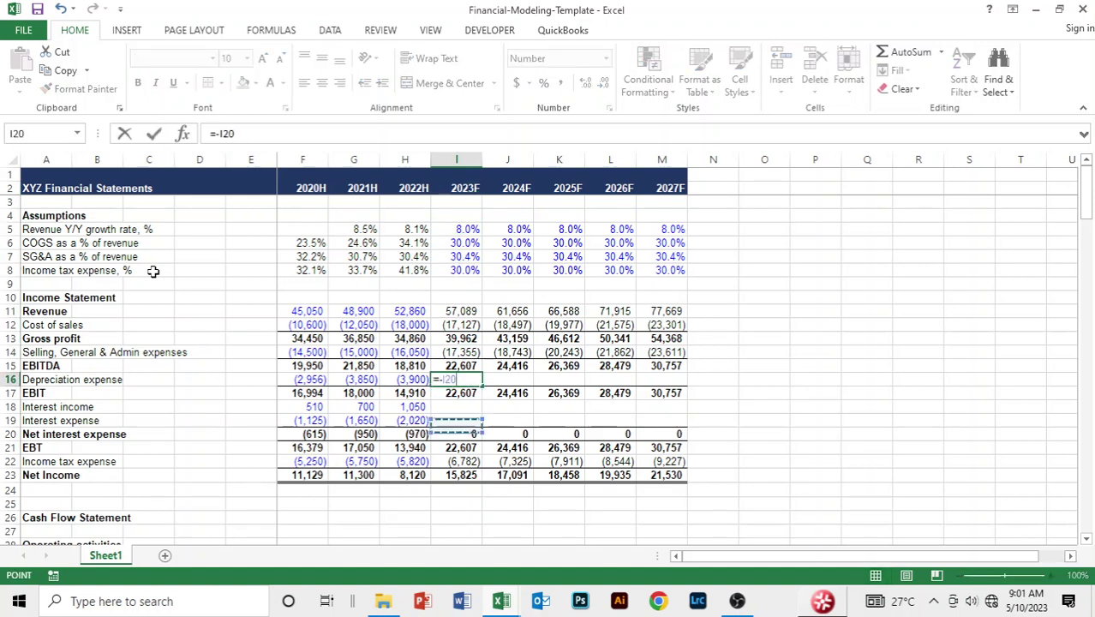
key(Down)
key(Down)
key(Down)
key(Down)
key(Down)
key(Down)
key(Down)
key(Down)
key(Down)
key(Down)
key(Down)
key(Down)
key(Down)
key(Down)
key(Down)
key(Down)
key(Down)
key(Down)
key(Down)
key(Down)
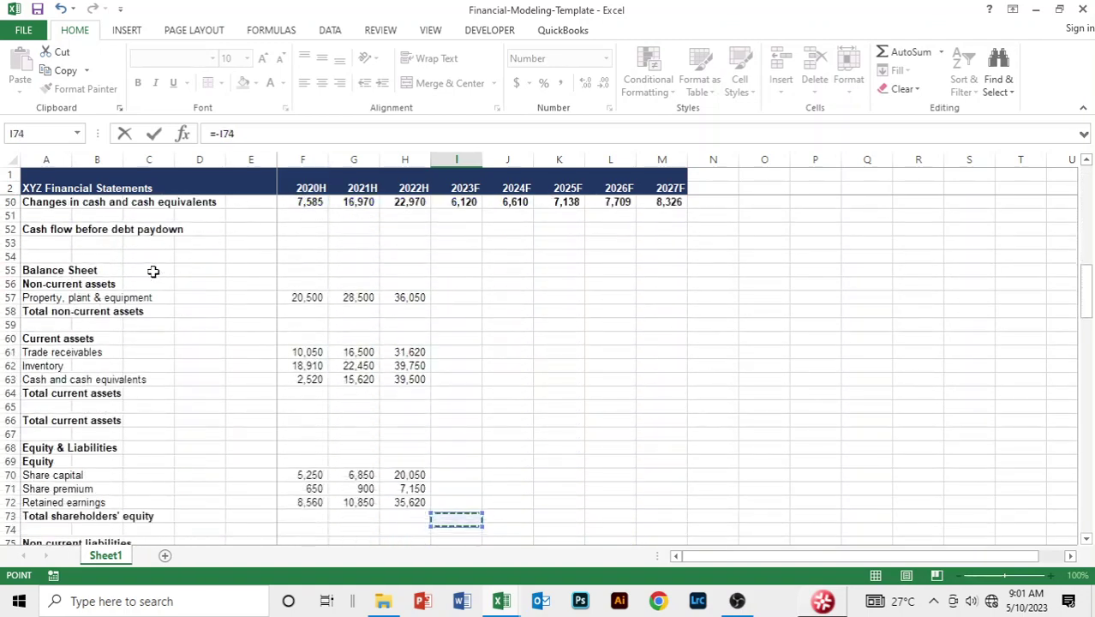
key(Down)
key(Down)
key(Down)
key(Up)
key(Up)
key(Up)
key(Up)
key(Up)
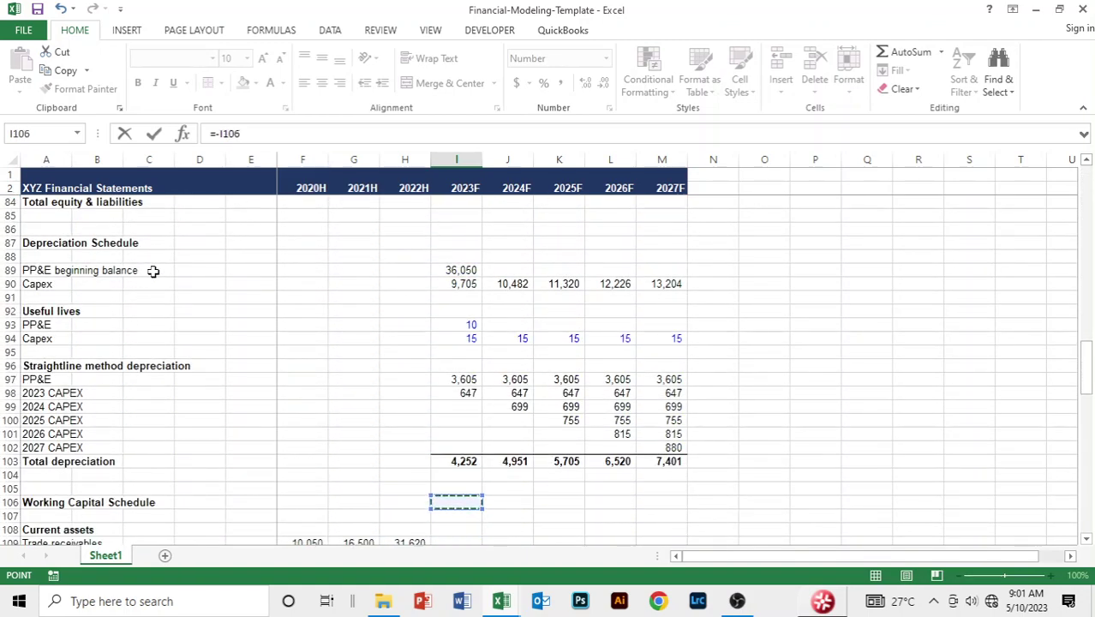
key(Return)
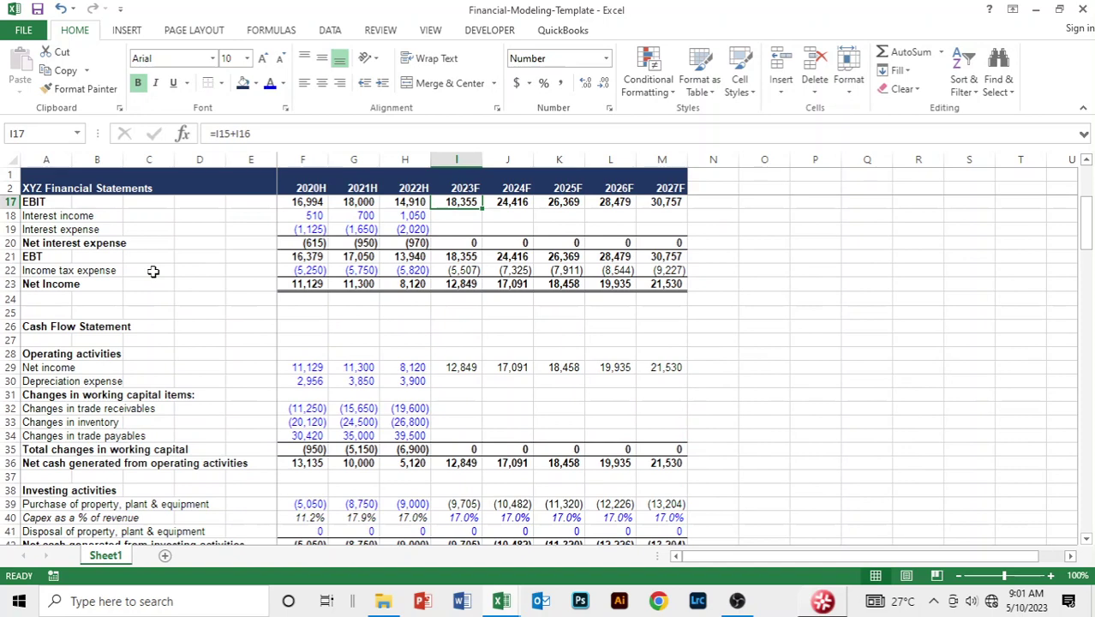
- Fill the 2023F Income Statement depreciation expense formula across the 2024F to 2027F columns
key(Up)
key(shift+Right)
key(shift+Right)
key(shift+Right)
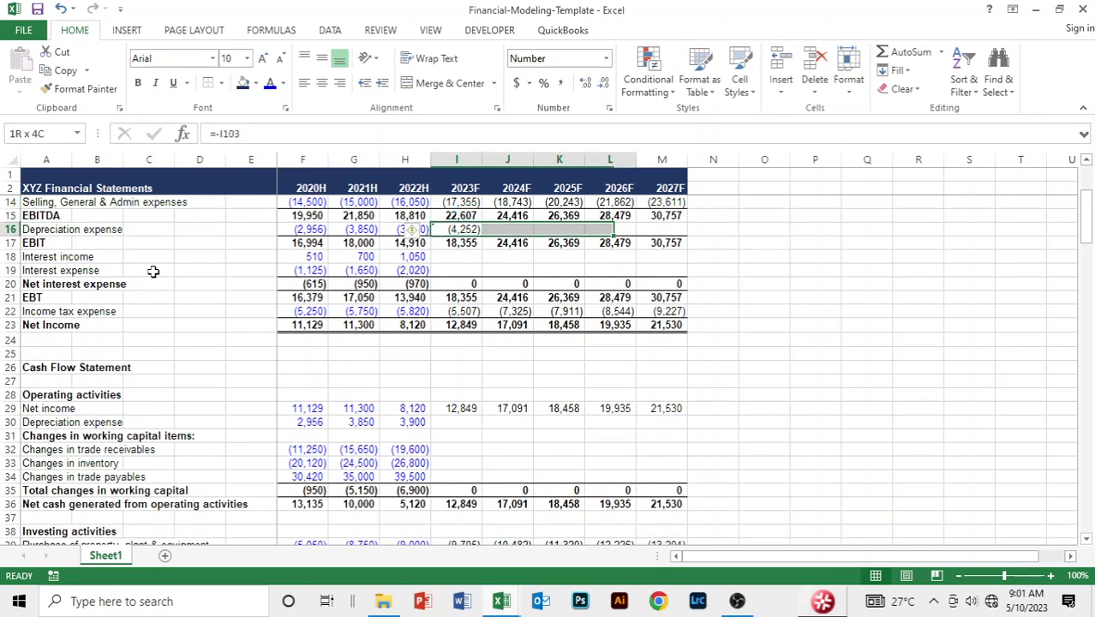
key(shift+Right)
key(ctrl+r)
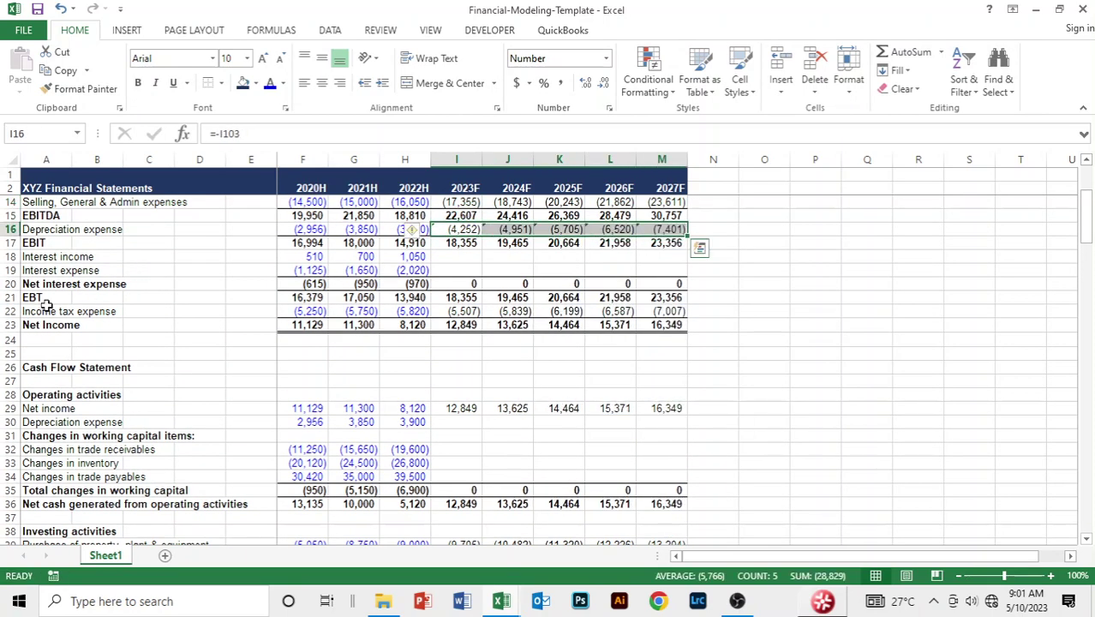
- Ignore the inconsistent formula error on the forecast depreciation expense cells, I16:M16
click(414, 231)
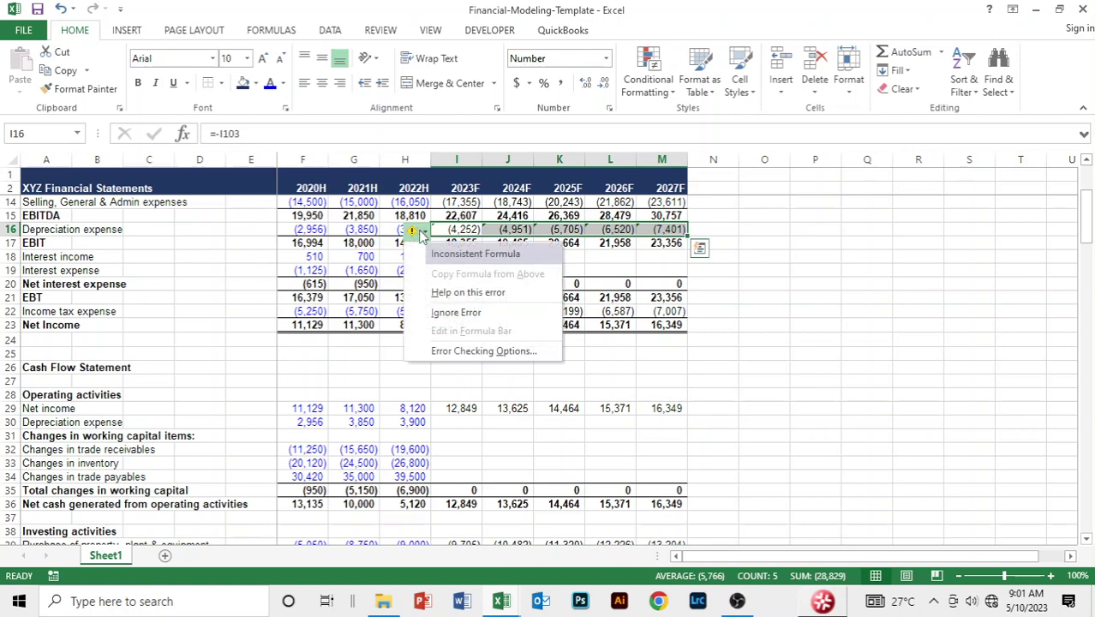
click(452, 314)
click(470, 266)
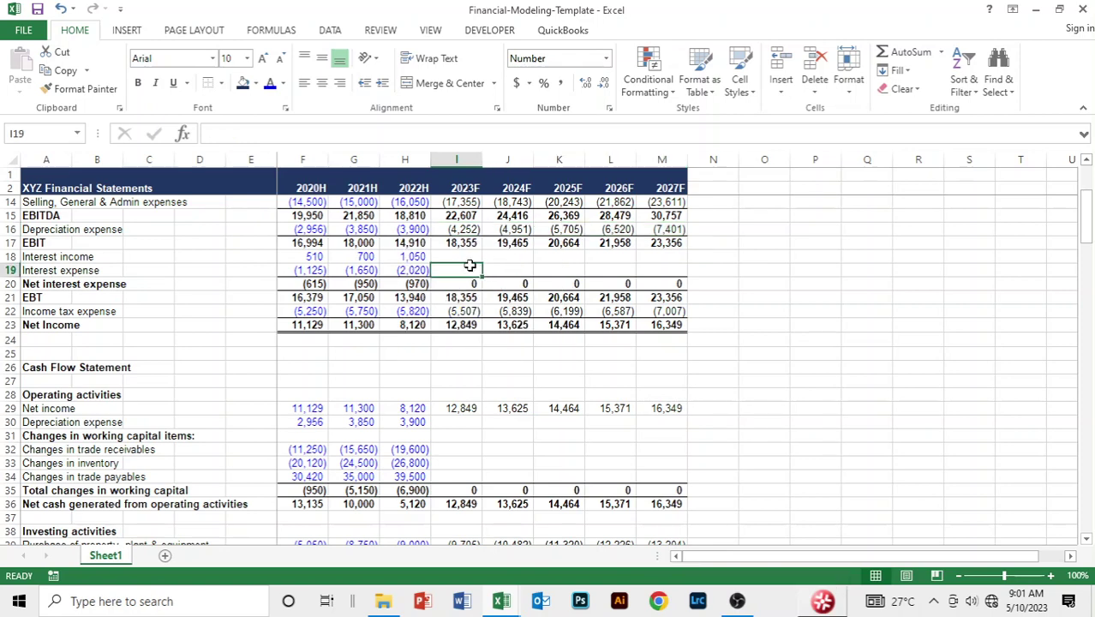
- Link the 2023F depreciation expense in the Cash Flow Statement, I30, to the negative of the Income Statement depreciation expense: =-I16
key(Down)
key(Down)
key(Down)
key(Down)
key(Down)
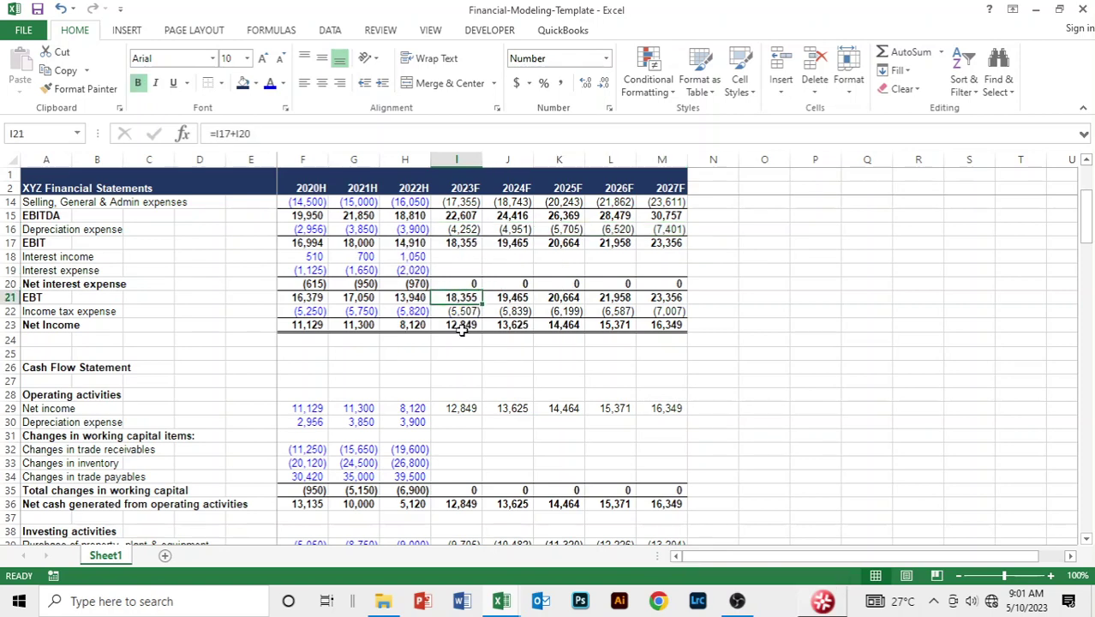
key(Down)
key(Down)
key(Down)
key(Down)
key(Down)
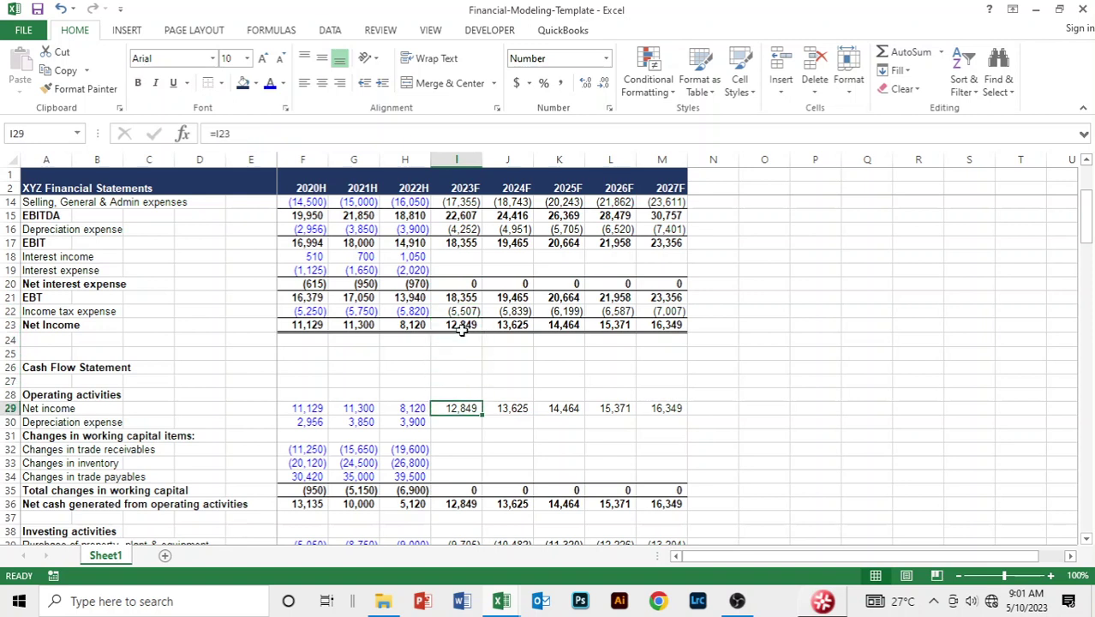
key(Down)
text(=)
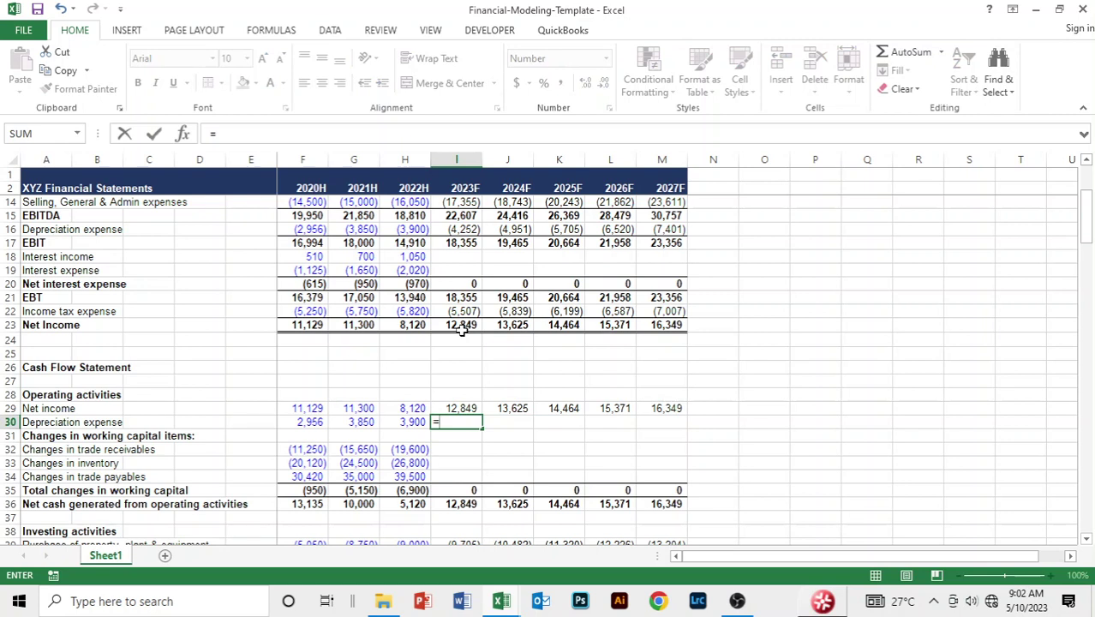
text(-)
key(Up)
key(Up)
key(Up)
key(Up)
key(Up)
key(Up)
key(Up)
key(Up)
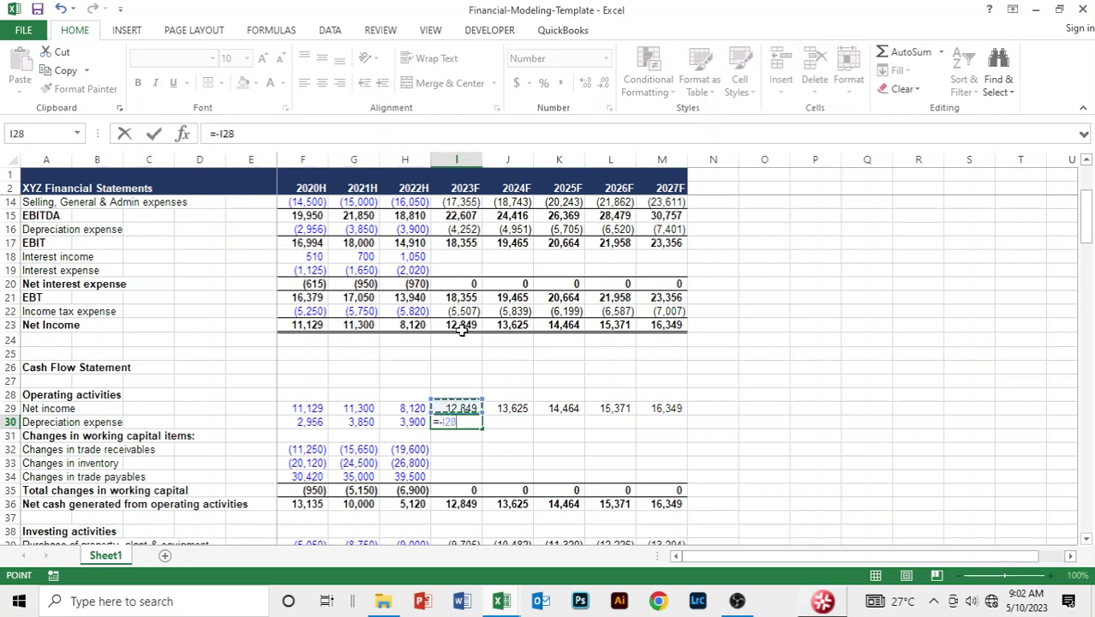
key(Up)
key(Up)
key(Up)
key(Up)
key(Up)
key(Up)
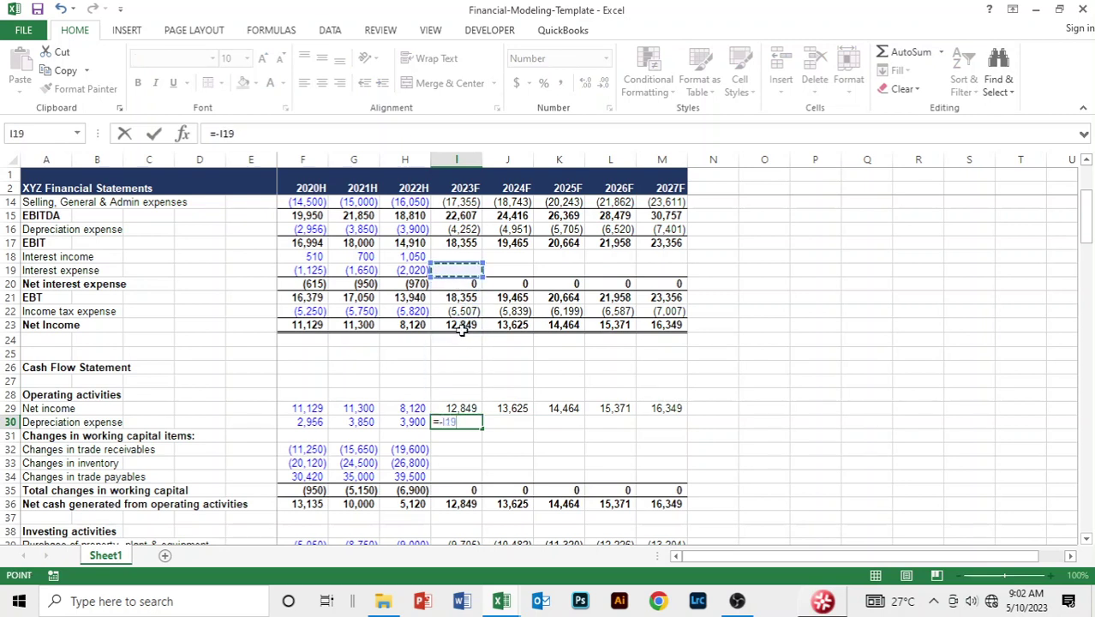
key(Return)
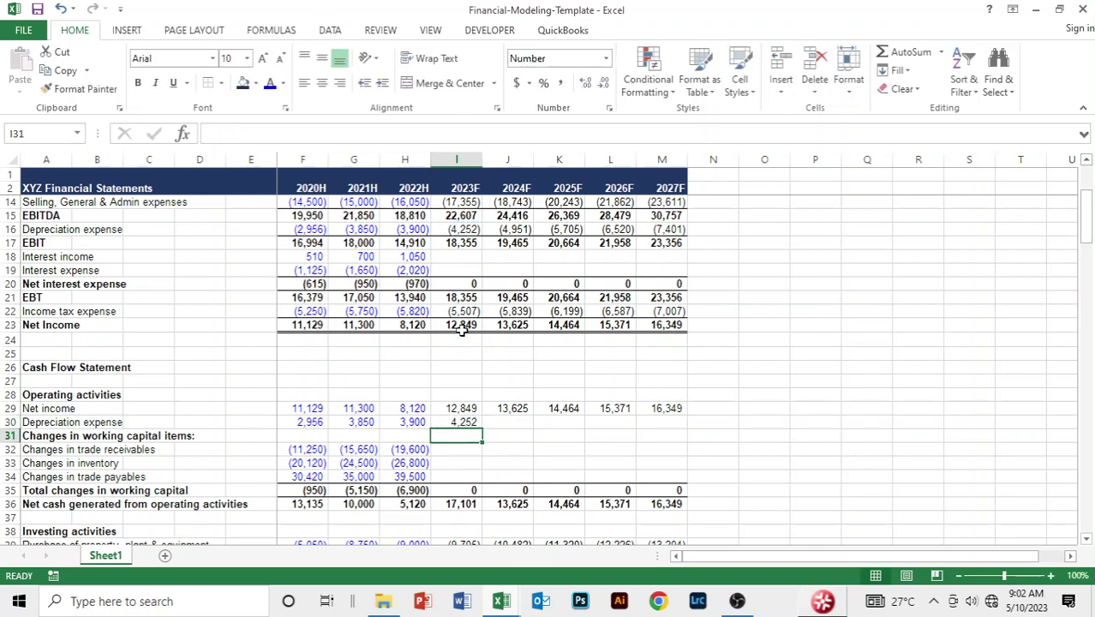
- Fill the 2023F Cash Flow Statement depreciation expense formula across the 2024F to 2027F columns
key(Up)
key(shift+Right)
key(shift+Right)
key(shift+Right)
key(shift+Right)
key(ctrl+r)
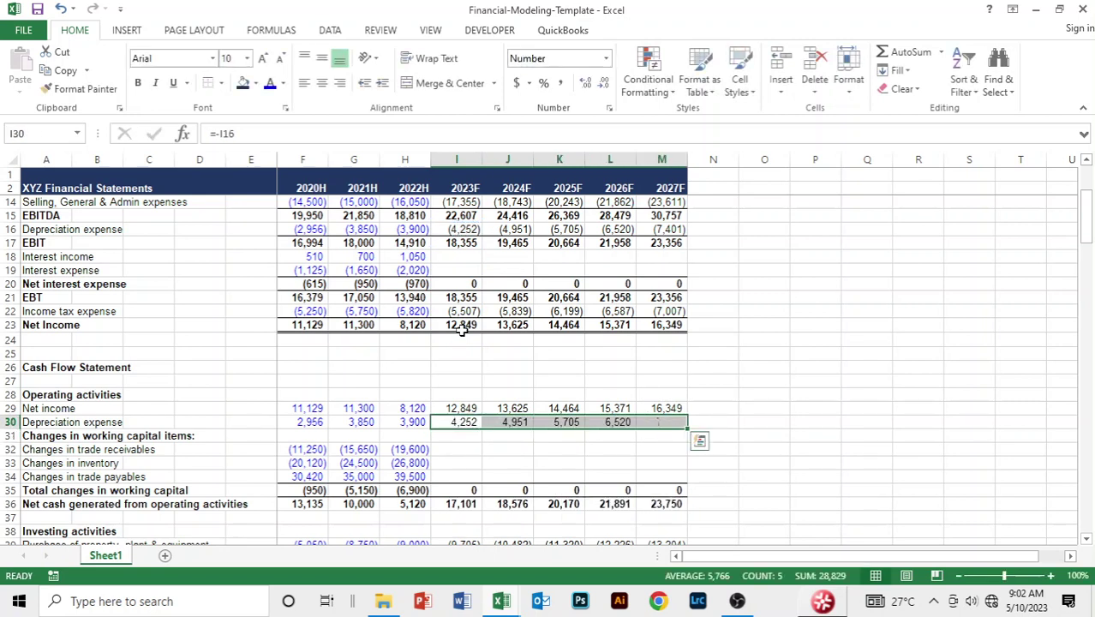
key(Down)
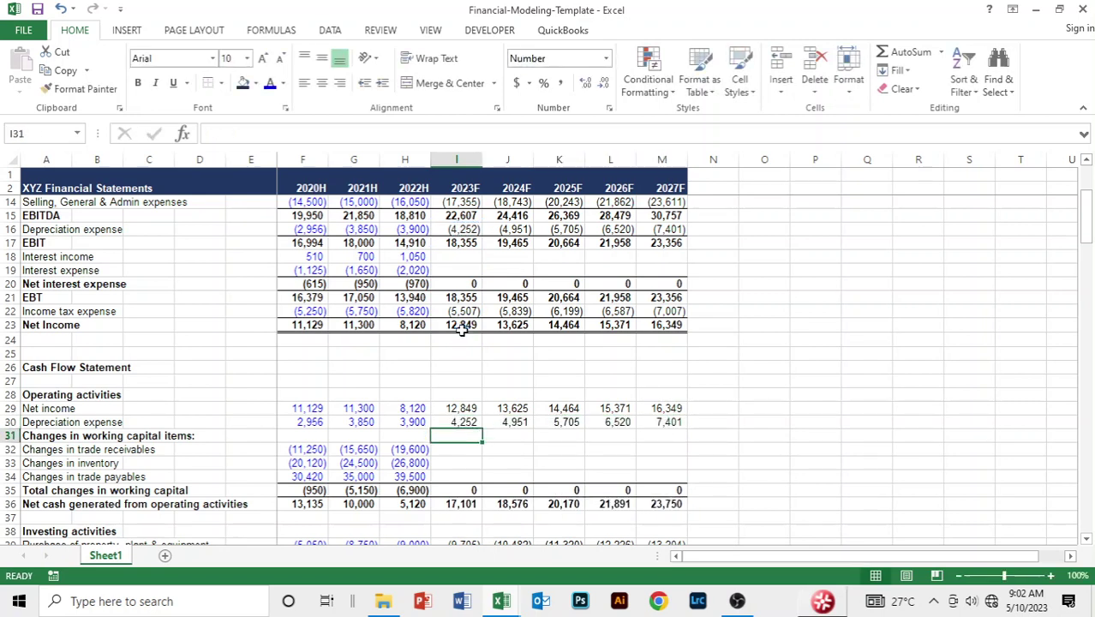
- Review the 2023F column of the Cash Flow Statement from working capital changes through investing activities to long-term debt
key(Down)
key(Down)
key(Down)
key(Down)
key(Down)
key(Down)
key(Down)
key(Down)
key(Down)
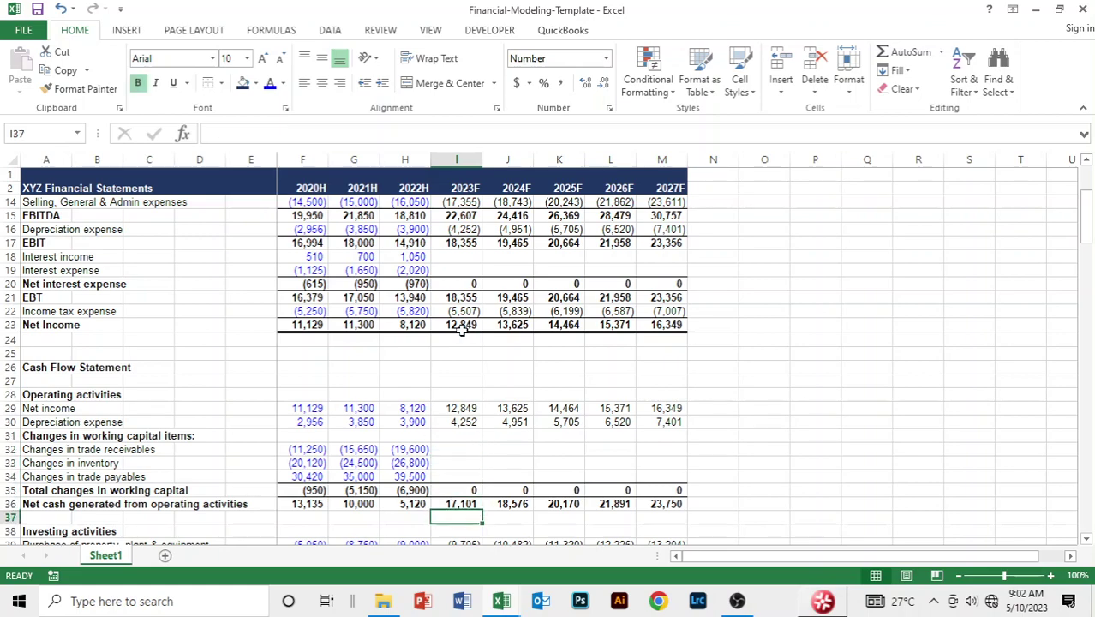
key(Down)
key(Down)
key(Down)
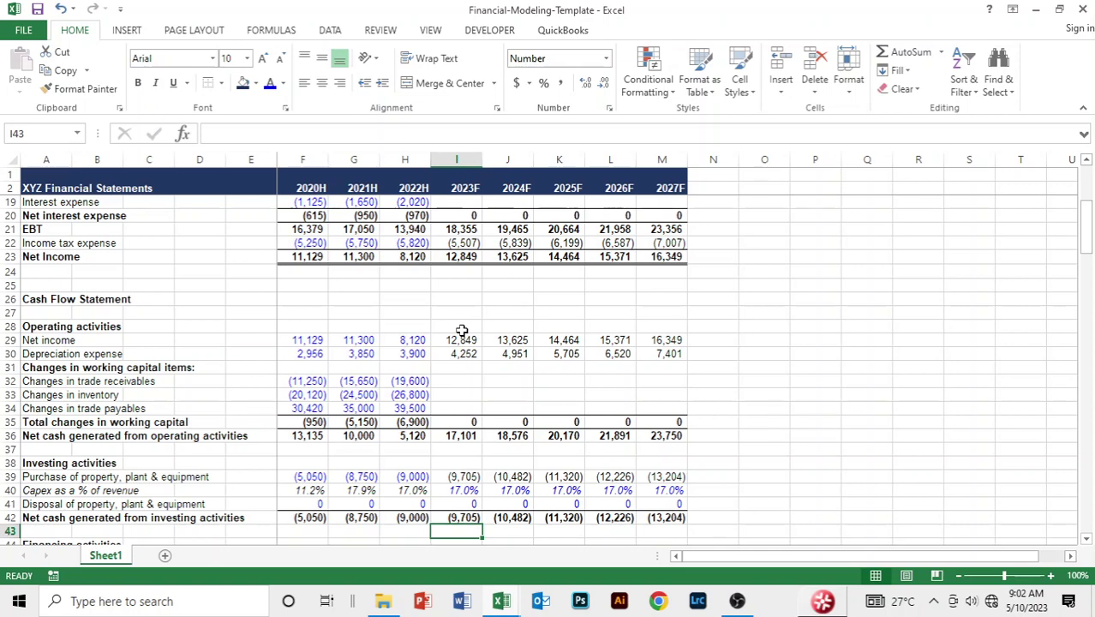
key(Down)
key(Down)
key(Down)
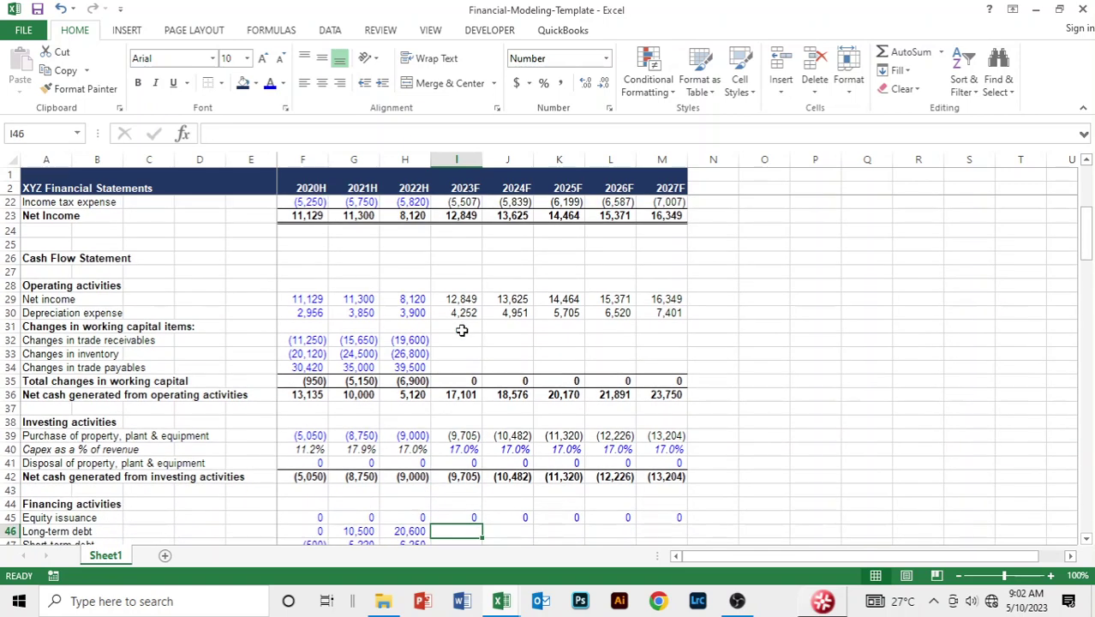